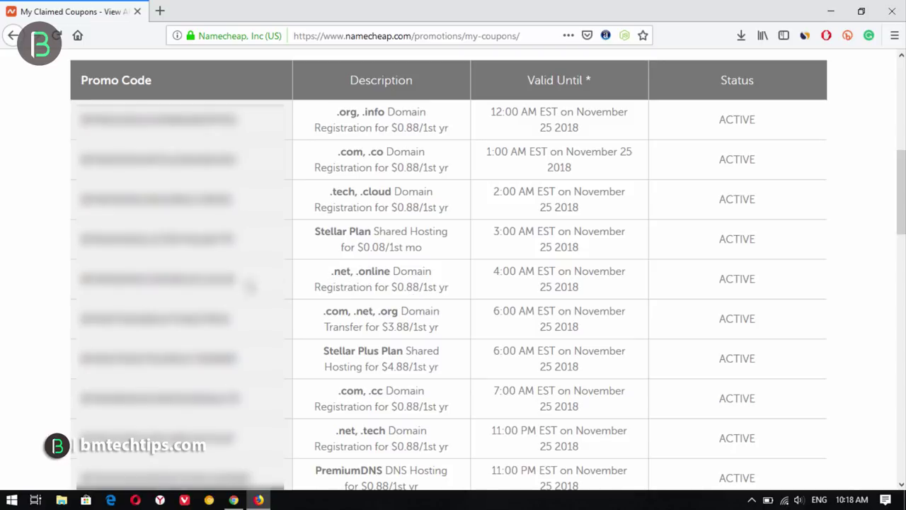
- Copy the .net/.online promo code from My Claimed Coupons and open a new browser tab
{"action": "left_click_drag", "start_coordinate": [236, 282], "coordinate": [79, 280]}
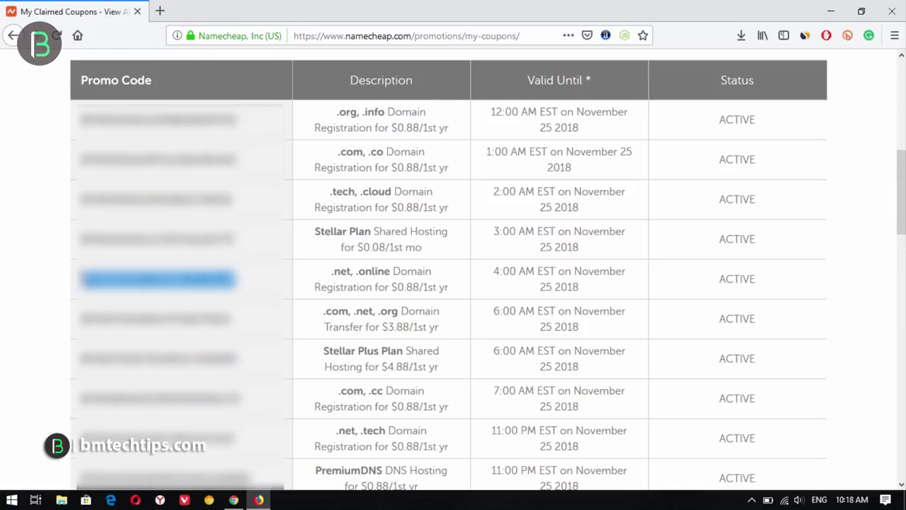
{"action": "right_click", "coordinate": [108, 282]}
{"action": "left_click", "coordinate": [118, 293]}
{"action": "left_click", "coordinate": [163, 10]}
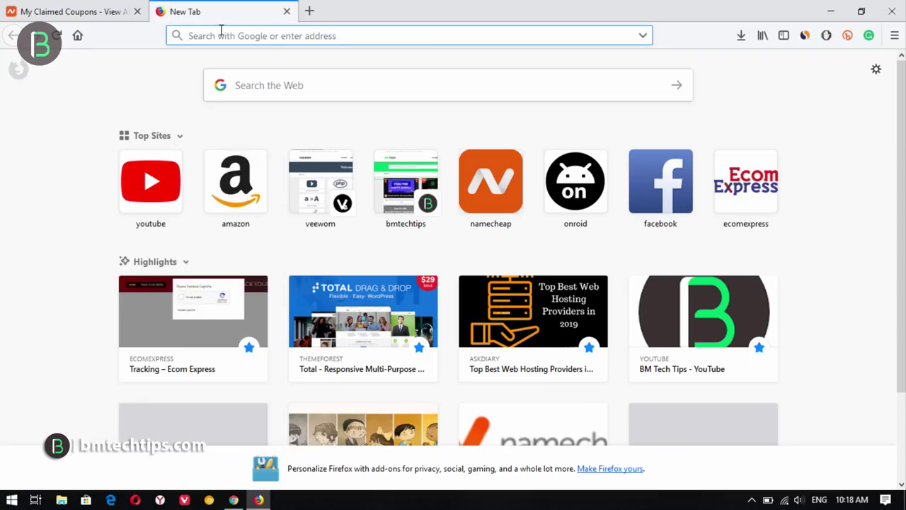
- Go to namecheap.com and search for 'hostingradar' domain names
{"action": "type", "text": "namecheap.com"}
{"action": "key", "text": "Return"}
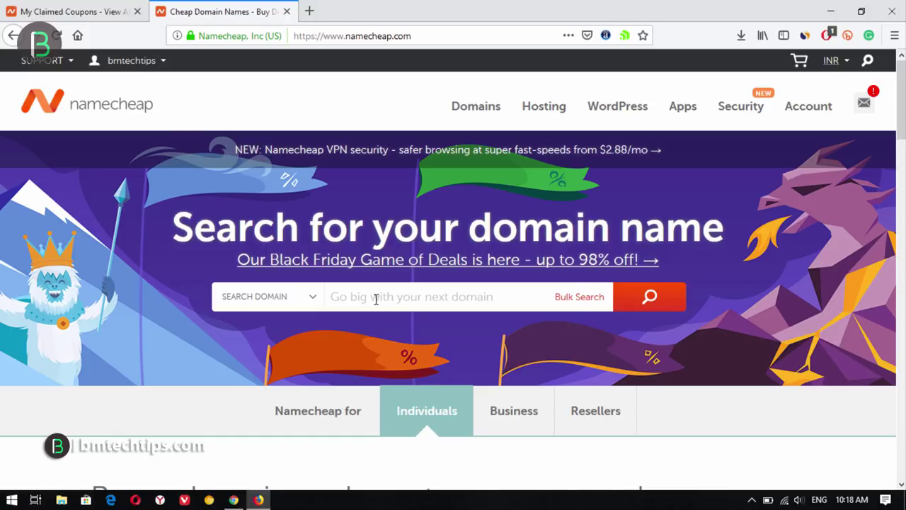
{"action": "left_click", "coordinate": [425, 298]}
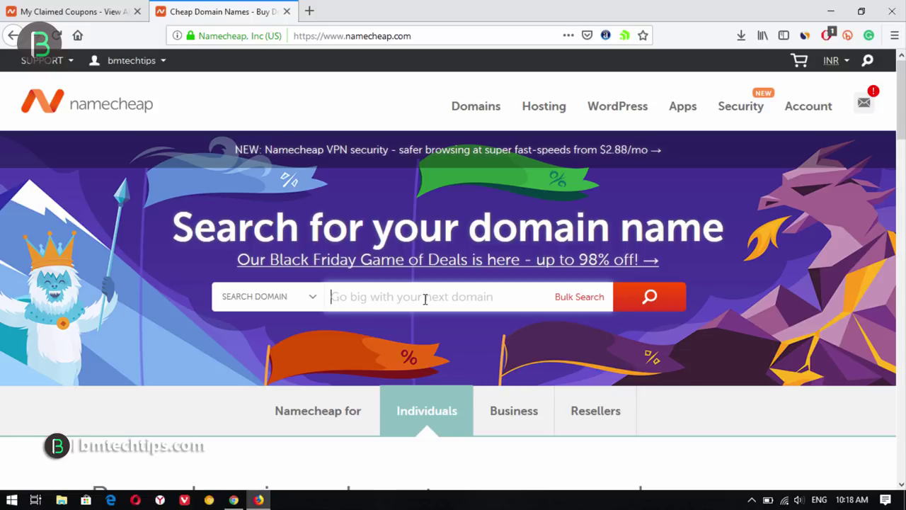
{"action": "type", "text": "hostingradar"}
{"action": "left_click", "coordinate": [659, 306]}
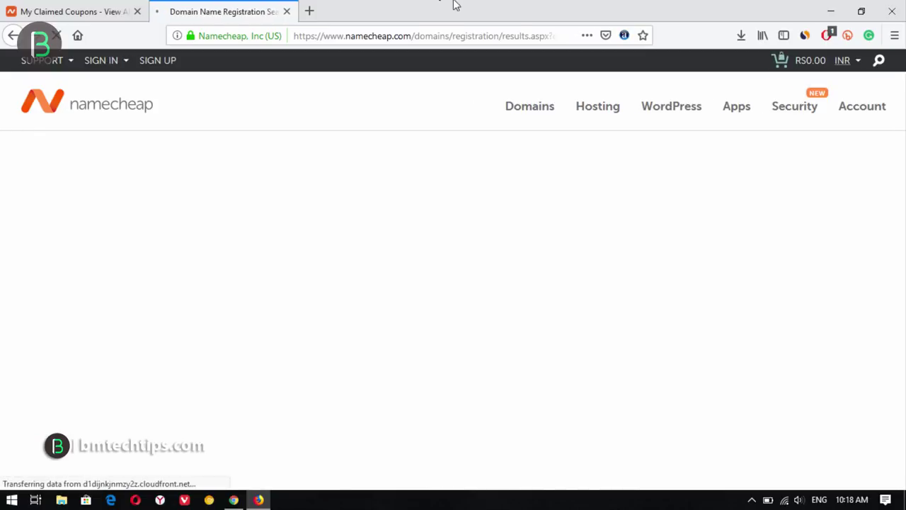
- Add hostingradar.net to the cart and switch off its Domain Registration Auto-Renew
{"action": "scroll", "coordinate": [334, 347], "scroll_direction": "down", "scroll_amount": 3}
{"action": "left_click", "coordinate": [605, 203]}
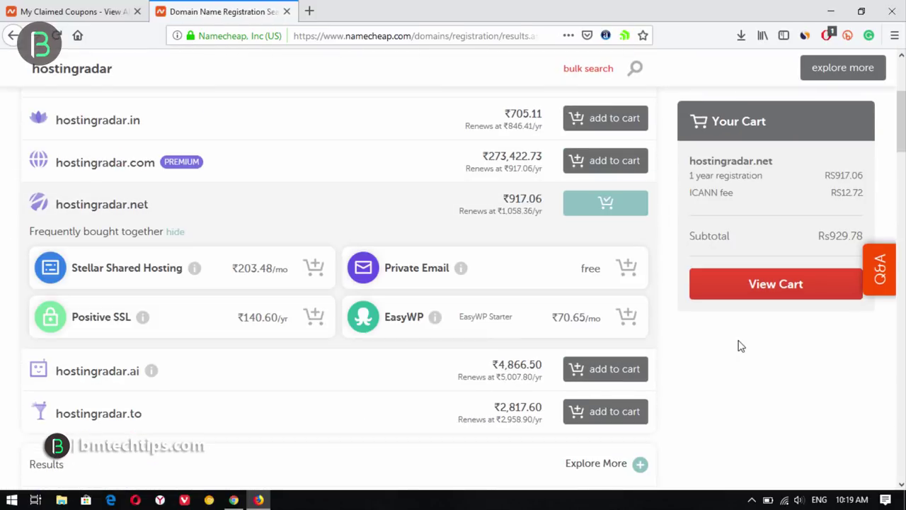
{"action": "left_click", "coordinate": [792, 298]}
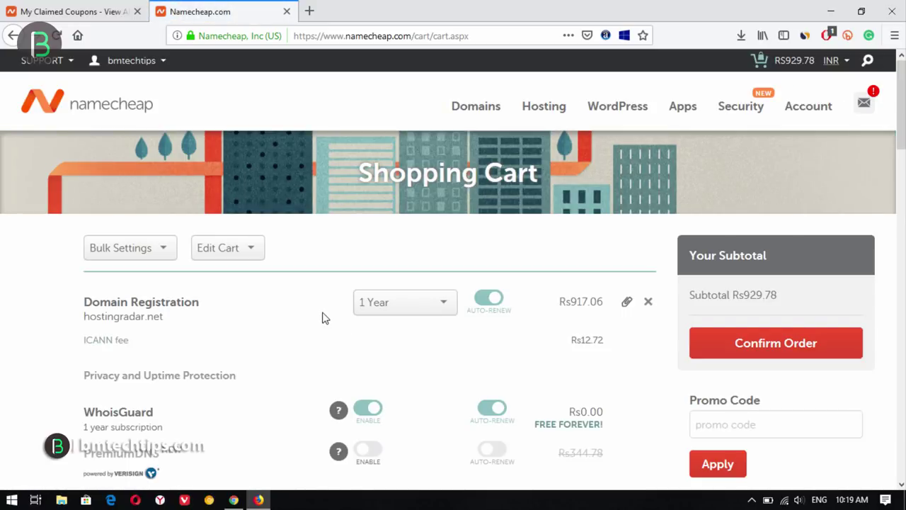
{"action": "scroll", "coordinate": [532, 354], "scroll_direction": "down", "scroll_amount": 2}
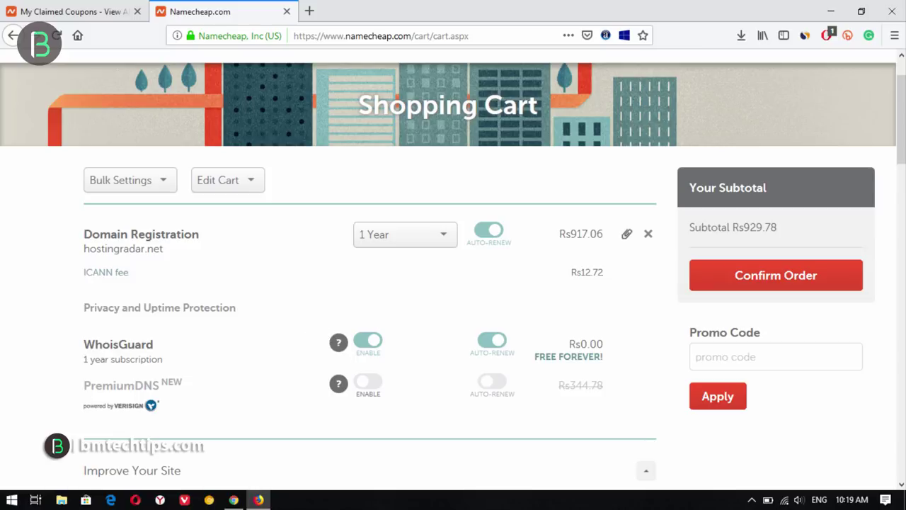
{"action": "scroll", "coordinate": [313, 114], "scroll_direction": "down", "scroll_amount": 2}
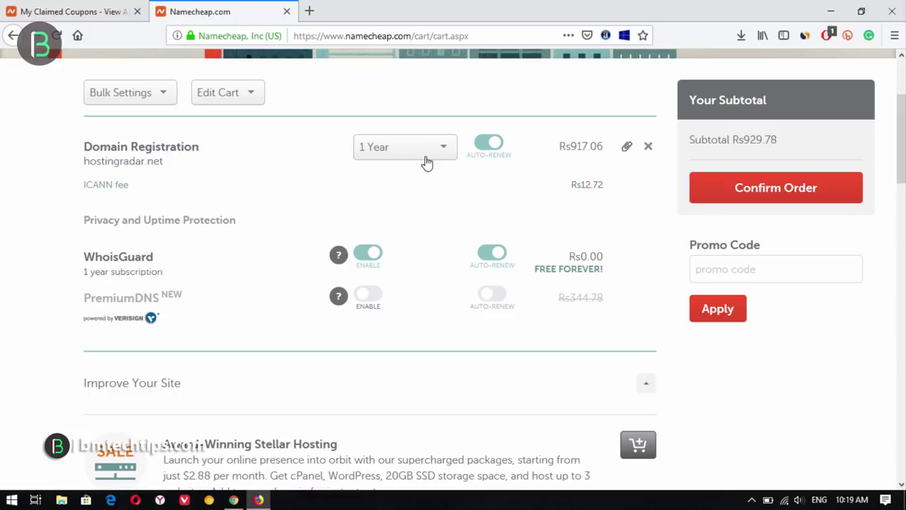
{"action": "left_click", "coordinate": [485, 148]}
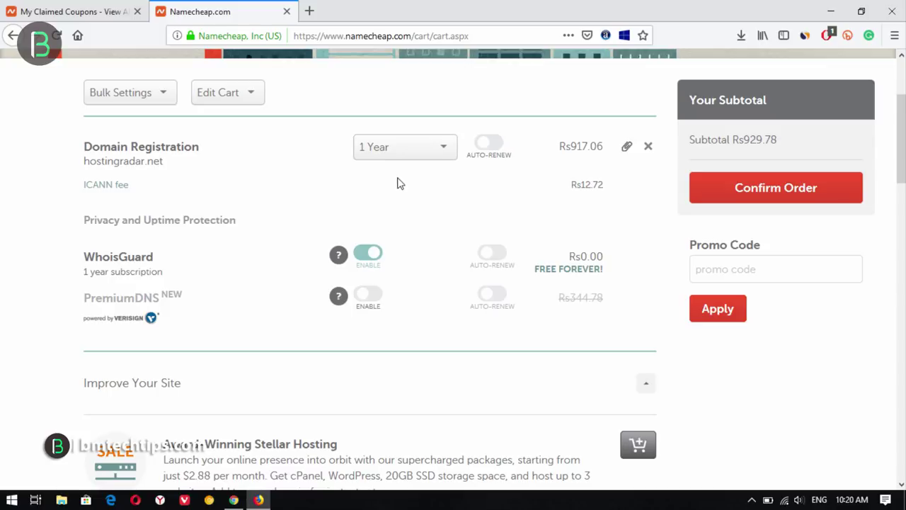
- Paste the copied Black Friday promo code into the cart and apply it, reaching Rs74.89 subtotal
{"action": "left_click", "coordinate": [731, 270]}
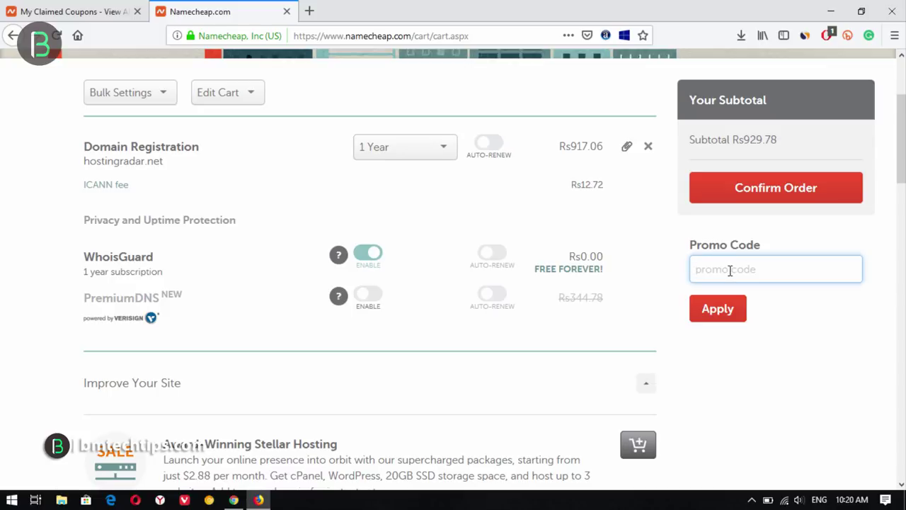
{"action": "left_click_drag", "start_coordinate": [630, 210], "coordinate": [903, 317]}
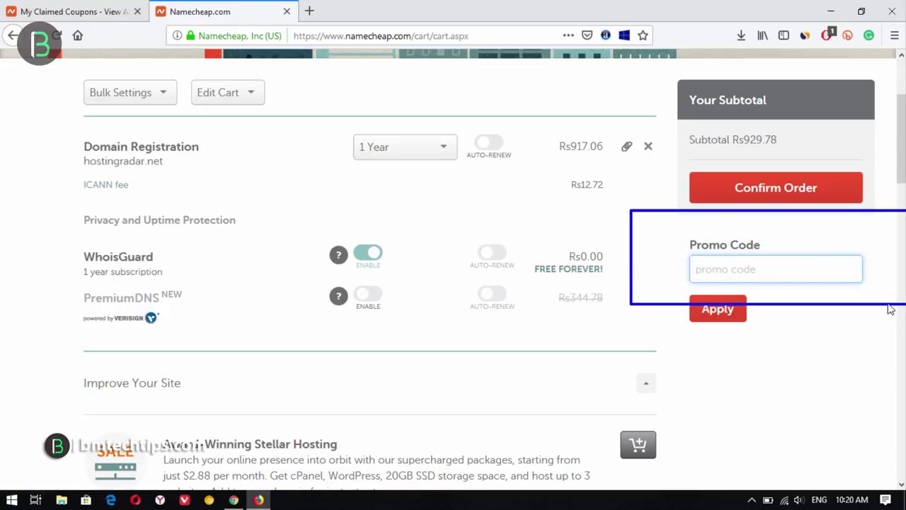
{"action": "right_click", "coordinate": [759, 265]}
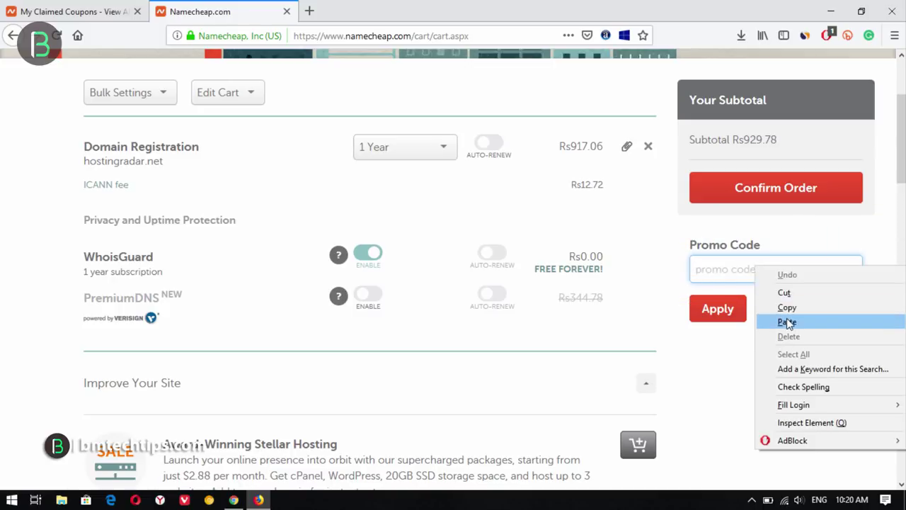
{"action": "left_click", "coordinate": [787, 319]}
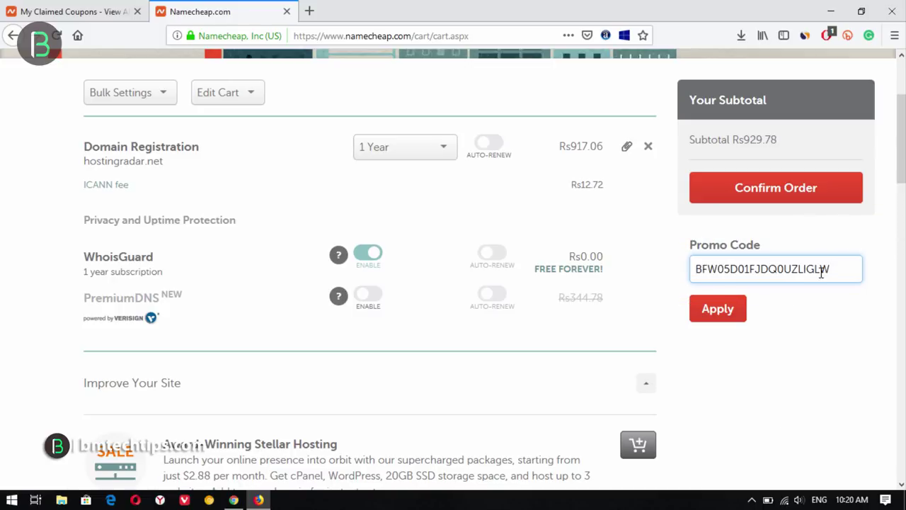
{"action": "left_click", "coordinate": [719, 311]}
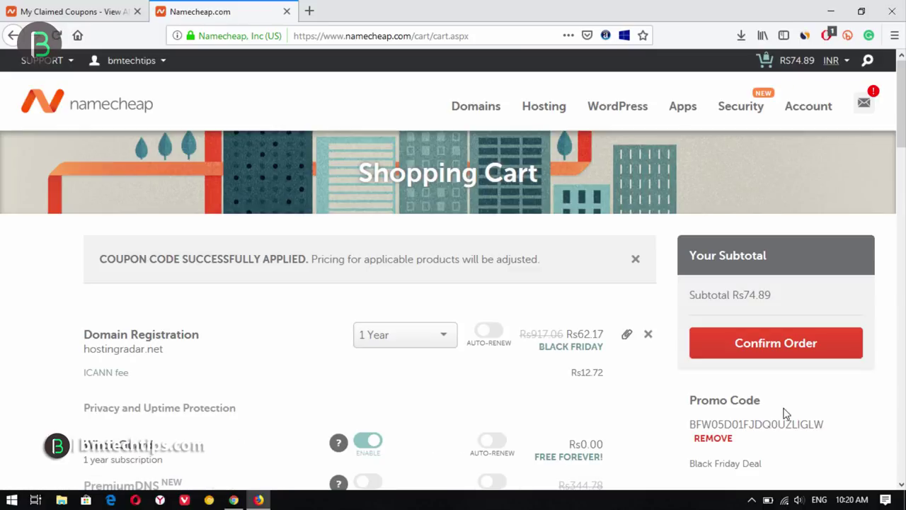
{"action": "scroll", "coordinate": [895, 149], "scroll_direction": "down", "scroll_amount": 3}
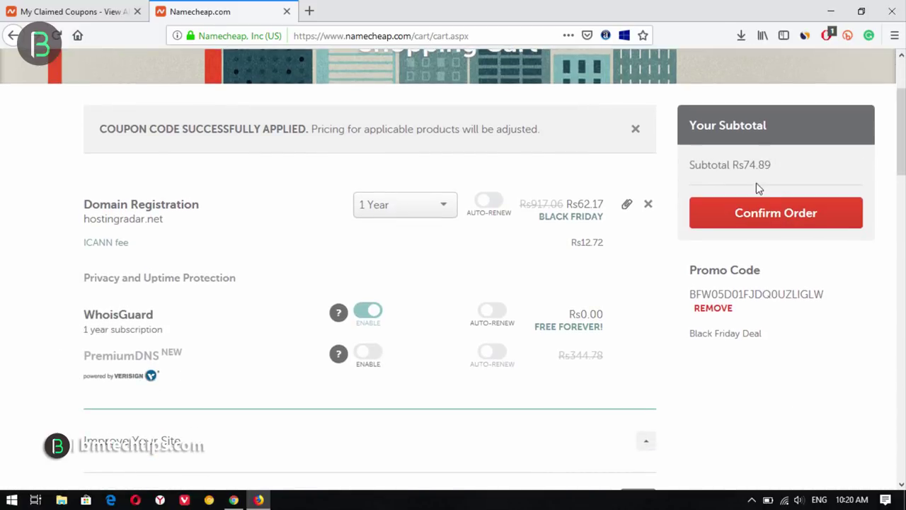
- Confirm the order, choose PayPal saved as the default configuration, and continue to review
{"action": "left_click", "coordinate": [772, 232]}
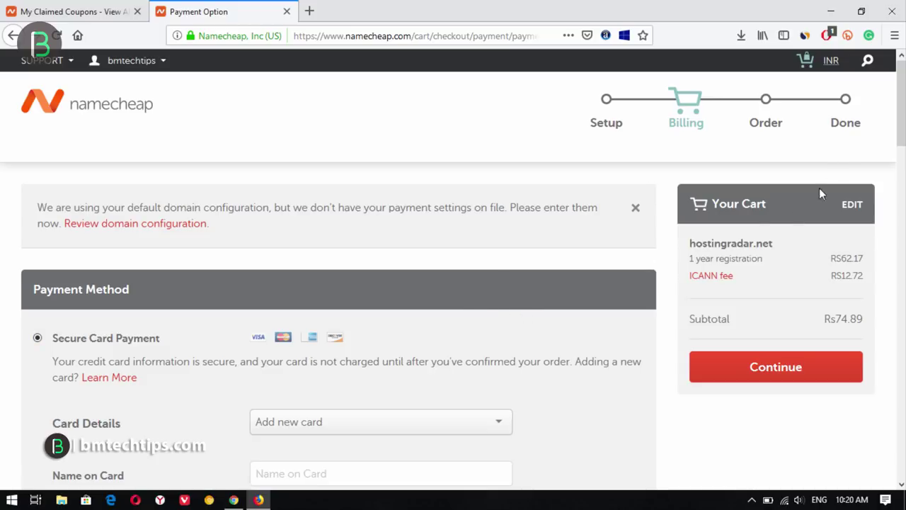
{"action": "scroll", "coordinate": [819, 190], "scroll_direction": "down", "scroll_amount": 5}
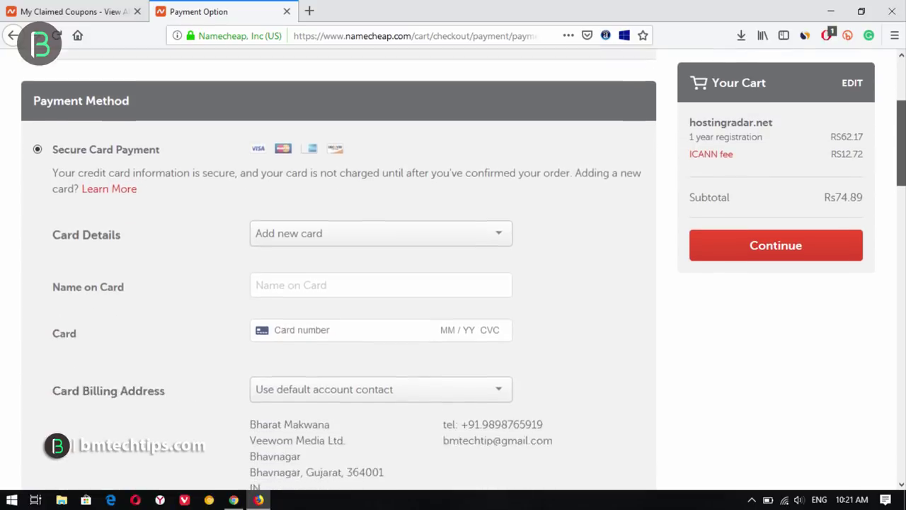
{"action": "scroll", "coordinate": [338, 283], "scroll_direction": "down", "scroll_amount": 8}
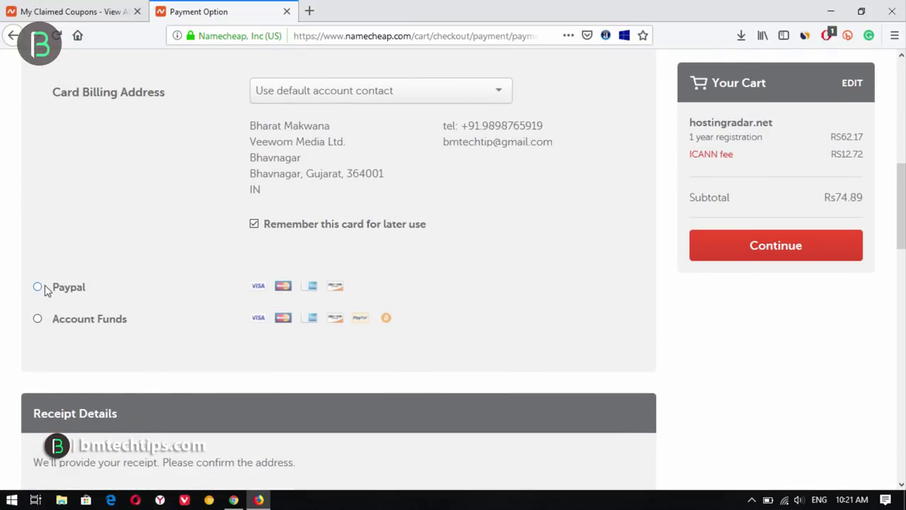
{"action": "scroll", "coordinate": [41, 290], "scroll_direction": "down", "scroll_amount": 10}
{"action": "scroll", "coordinate": [168, 342], "scroll_direction": "up", "scroll_amount": 2}
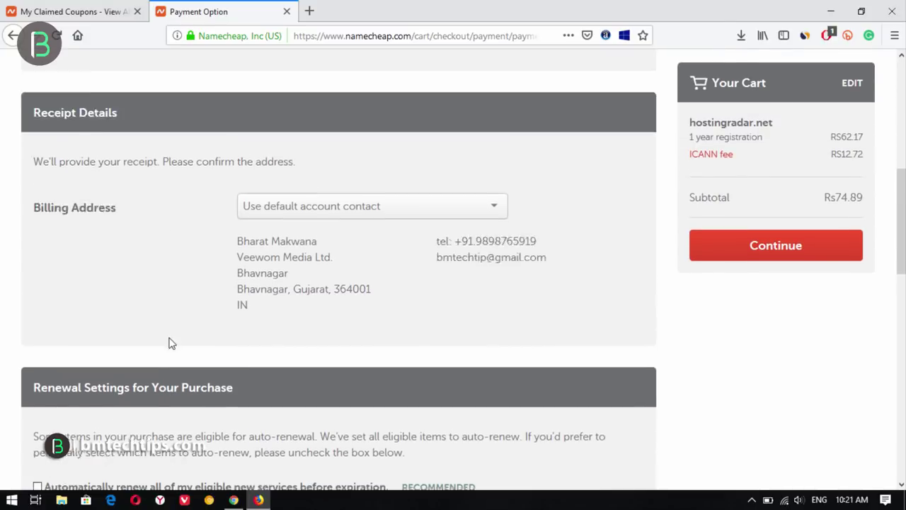
{"action": "scroll", "coordinate": [168, 343], "scroll_direction": "up", "scroll_amount": 7}
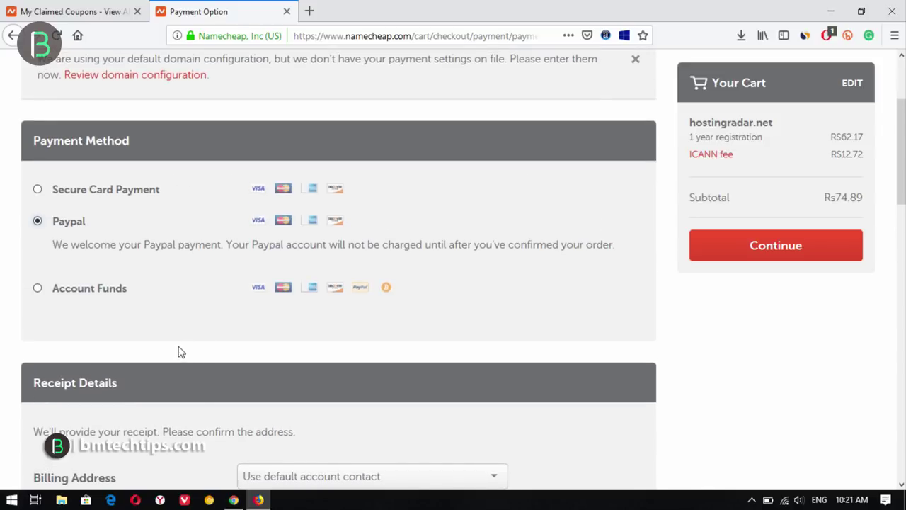
{"action": "scroll", "coordinate": [195, 350], "scroll_direction": "down", "scroll_amount": 10}
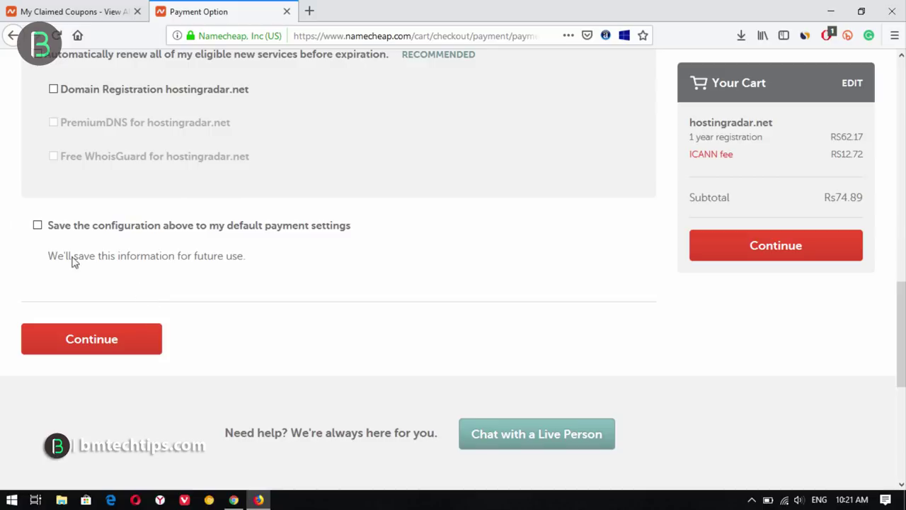
{"action": "left_click", "coordinate": [37, 225]}
{"action": "left_click", "coordinate": [789, 251]}
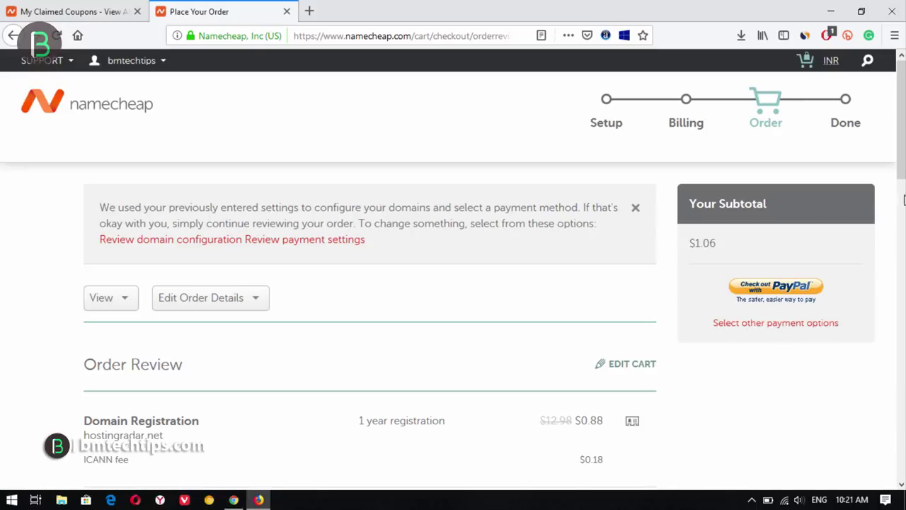
- Log in to PayPal with the account password and pay using the second saved card
{"action": "left_click", "coordinate": [771, 294]}
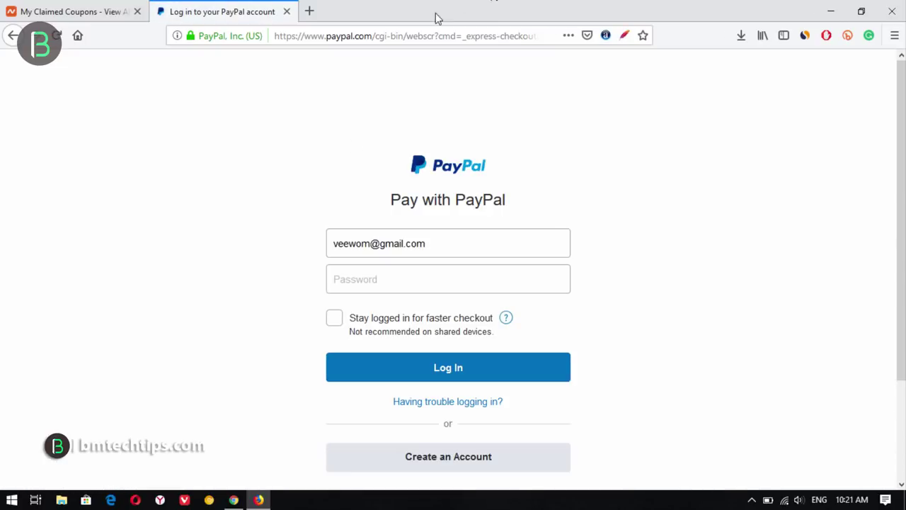
{"action": "left_click", "coordinate": [378, 276]}
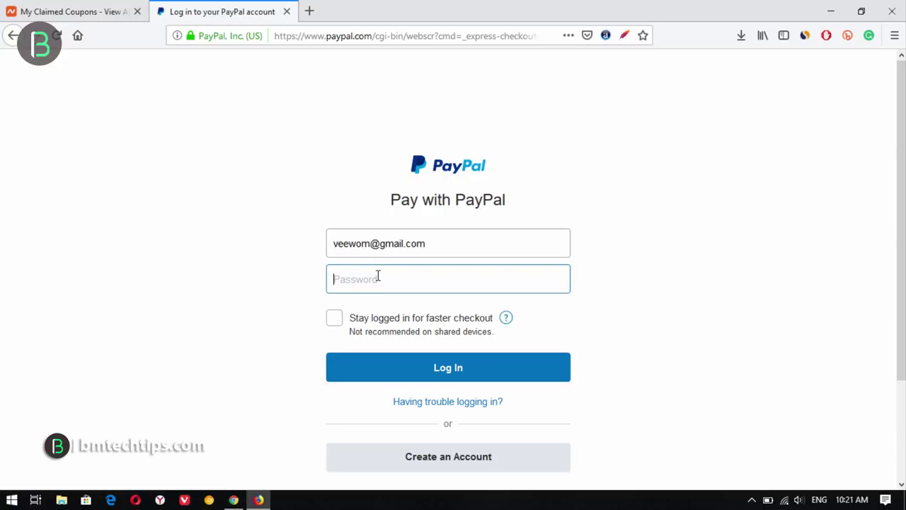
{"action": "type", "text": "••••••••••••••"}
{"action": "left_click", "coordinate": [497, 372]}
{"action": "left_click", "coordinate": [223, 268]}
{"action": "left_click", "coordinate": [373, 353]}
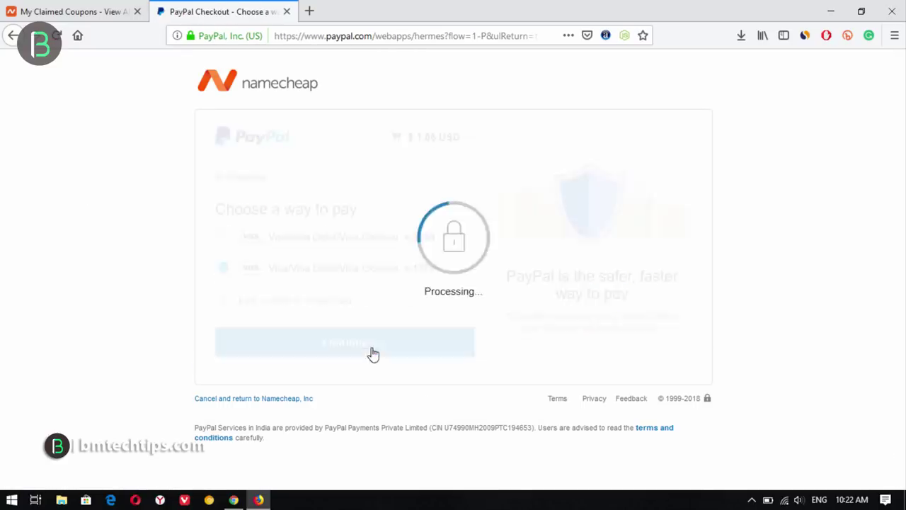
{"action": "left_click", "coordinate": [380, 413]}
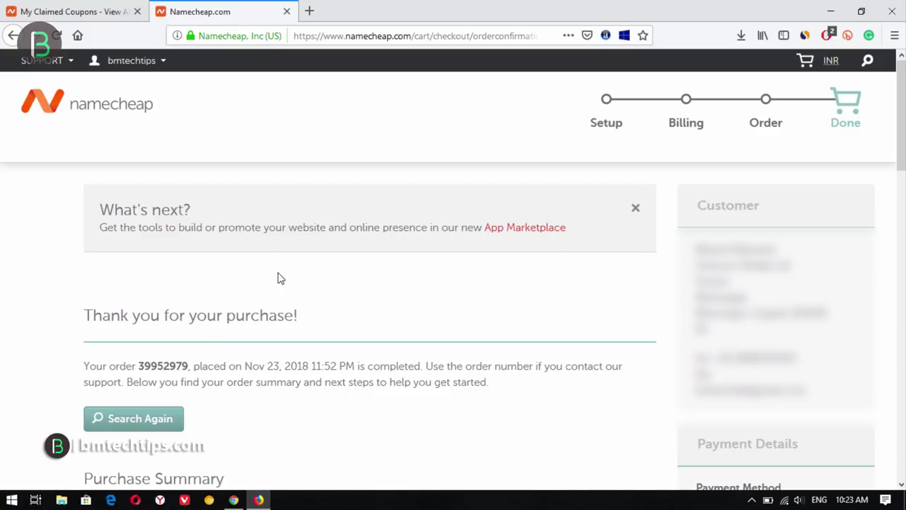
- Show the account dashboard listing hostingradar.net, then add a new tab placed first
{"action": "left_click", "coordinate": [82, 106]}
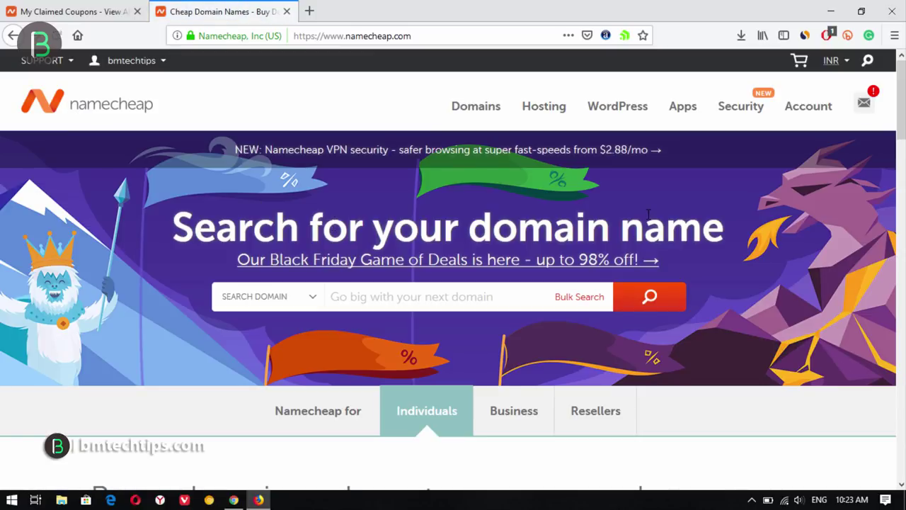
{"action": "mouse_move", "coordinate": [804, 120]}
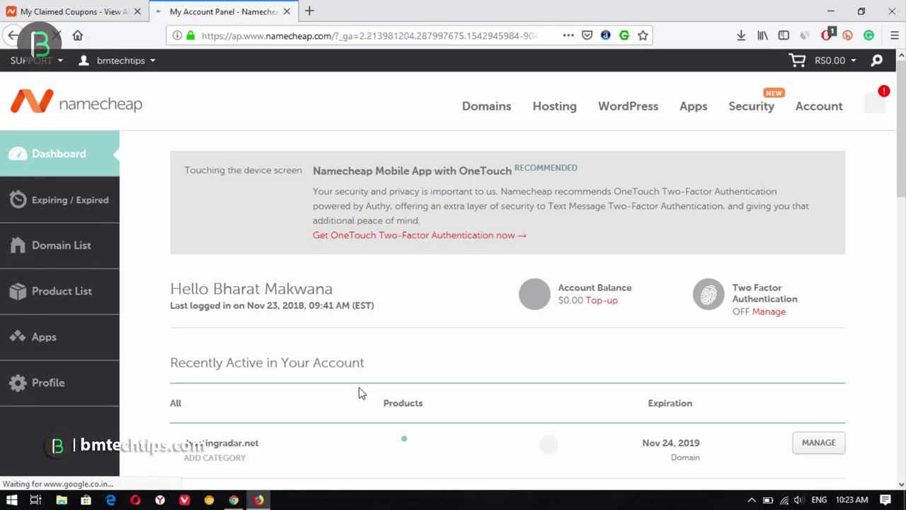
{"action": "scroll", "coordinate": [221, 338], "scroll_direction": "down", "scroll_amount": 3}
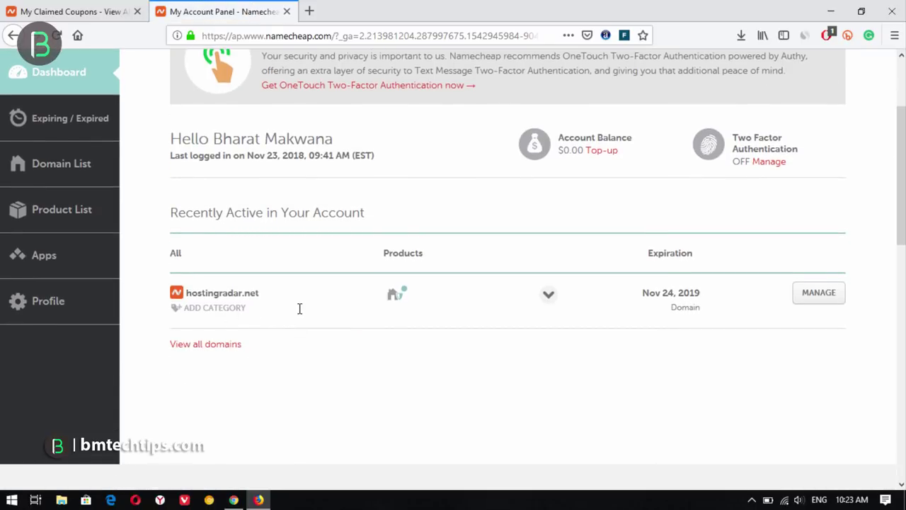
{"action": "left_click", "coordinate": [308, 10]}
{"action": "left_click_drag", "start_coordinate": [344, 10], "coordinate": [78, 14]}
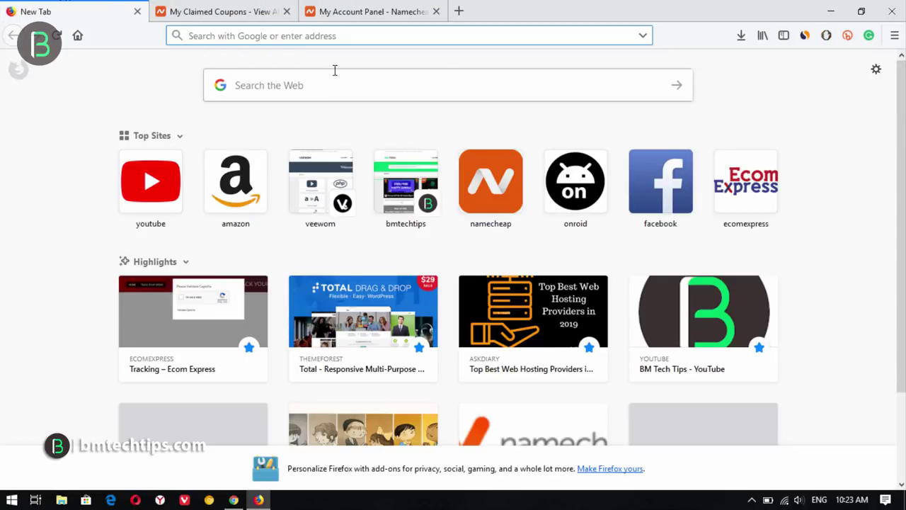
- Open Gmail via google.com in the new tab, then switch back to the Namecheap account panel
{"action": "type", "text": "google.com"}
{"action": "key", "text": "Return"}
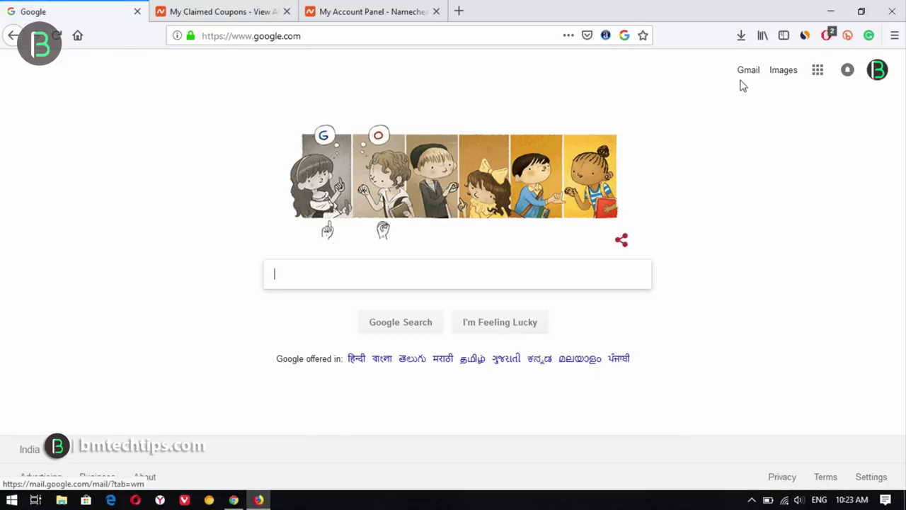
{"action": "left_click", "coordinate": [748, 71]}
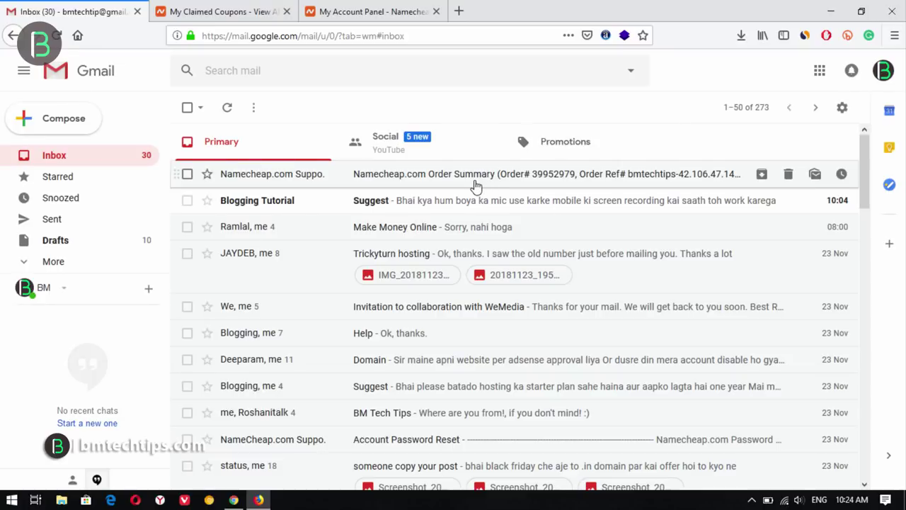
{"action": "key", "text": "ctrl+3"}
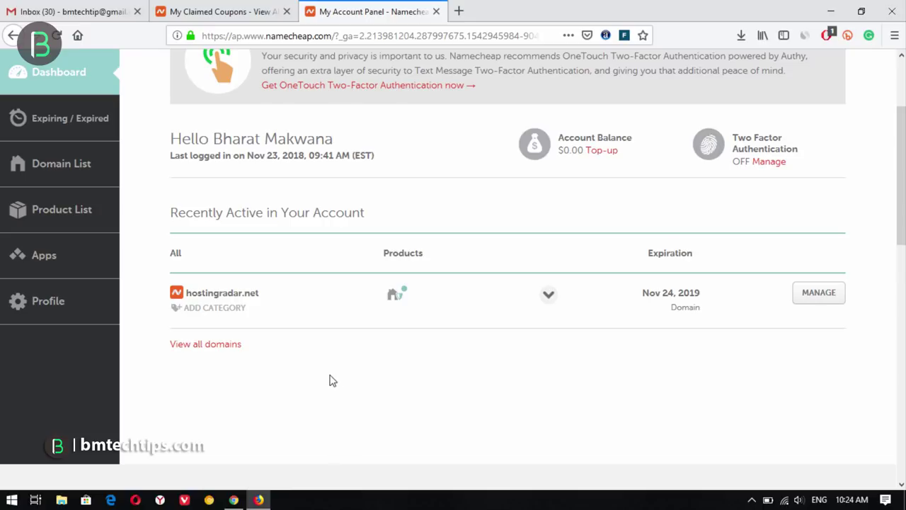
- Copy the Stellar Plus Plan promo code from the claimed coupons, then return to the Namecheap home page
{"action": "left_click", "coordinate": [219, 10]}
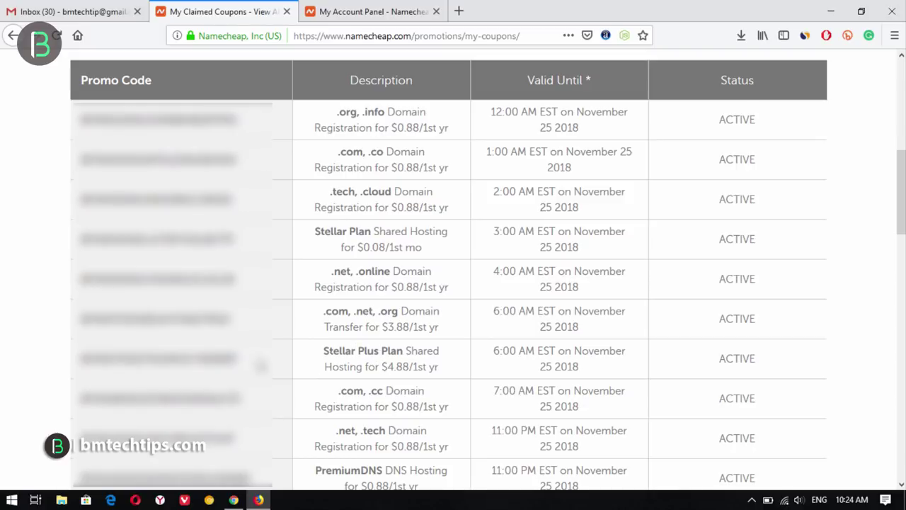
{"action": "left_click_drag", "start_coordinate": [239, 360], "coordinate": [82, 358]}
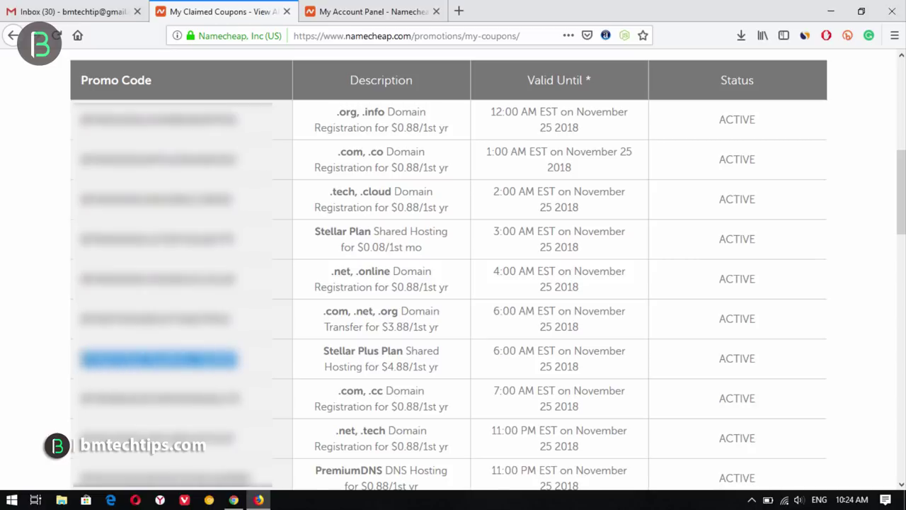
{"action": "right_click", "coordinate": [86, 354]}
{"action": "left_click", "coordinate": [106, 366]}
{"action": "left_click", "coordinate": [382, 7]}
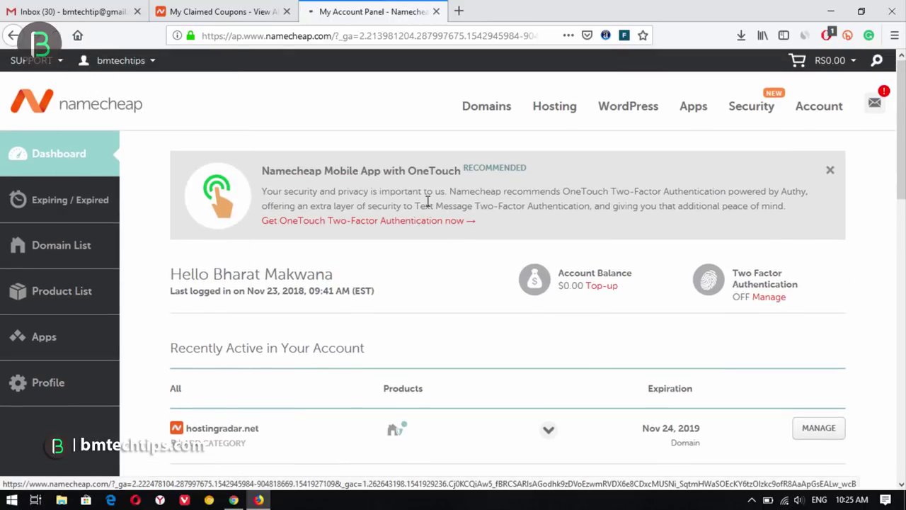
{"action": "left_click", "coordinate": [428, 163]}
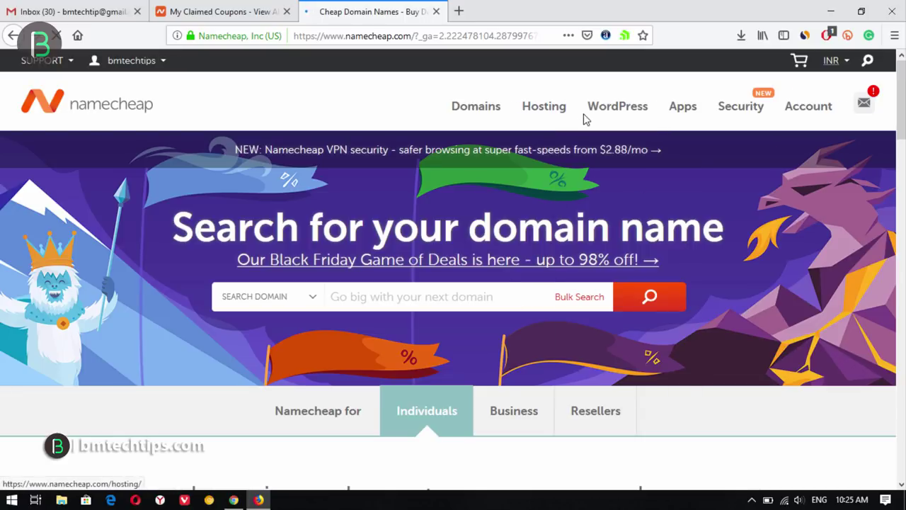
- Show Shared Hosting plans with annual pricing and add Stellar Plus to the cart (Rs2746.94)
{"action": "mouse_move", "coordinate": [535, 106]}
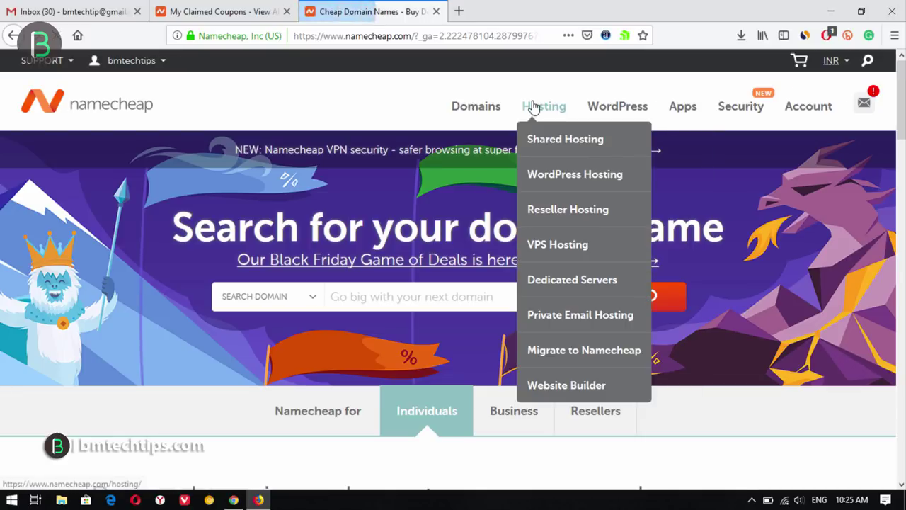
{"action": "left_click", "coordinate": [559, 146]}
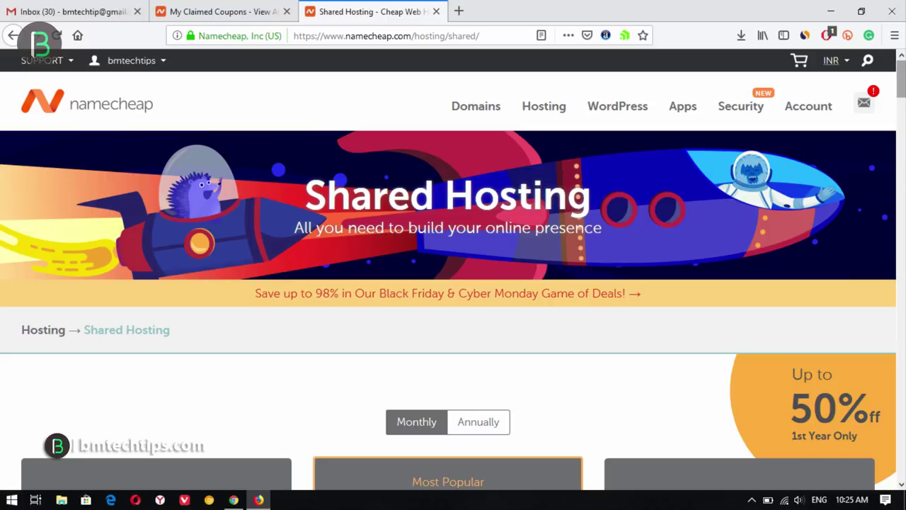
{"action": "scroll", "coordinate": [496, 165], "scroll_direction": "down", "scroll_amount": 4}
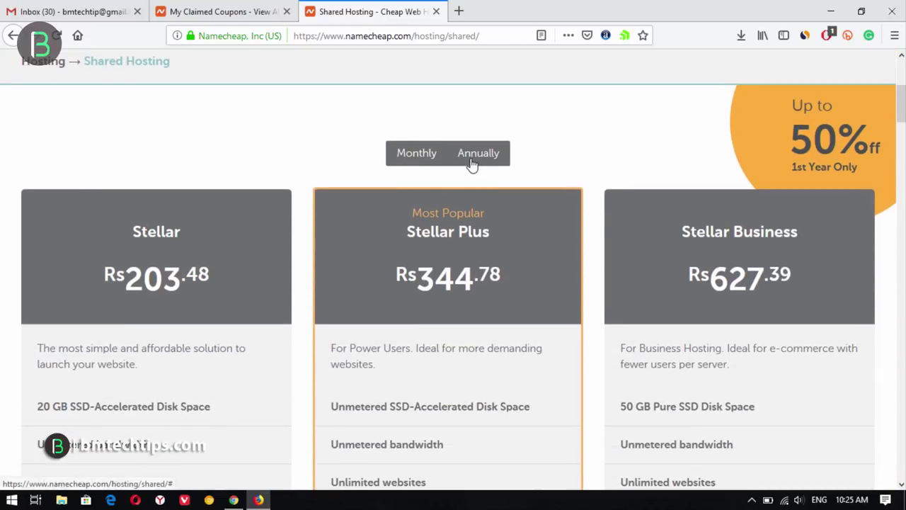
{"action": "left_click", "coordinate": [473, 165]}
{"action": "scroll", "coordinate": [862, 219], "scroll_direction": "down", "scroll_amount": 1}
{"action": "scroll", "coordinate": [463, 127], "scroll_direction": "down", "scroll_amount": 3}
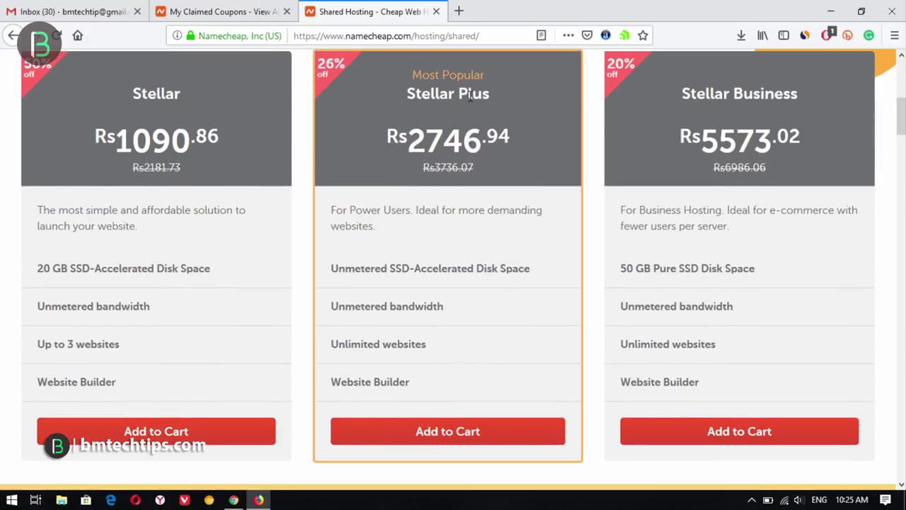
{"action": "left_click_drag", "start_coordinate": [406, 96], "coordinate": [494, 104]}
{"action": "left_click", "coordinate": [466, 97]}
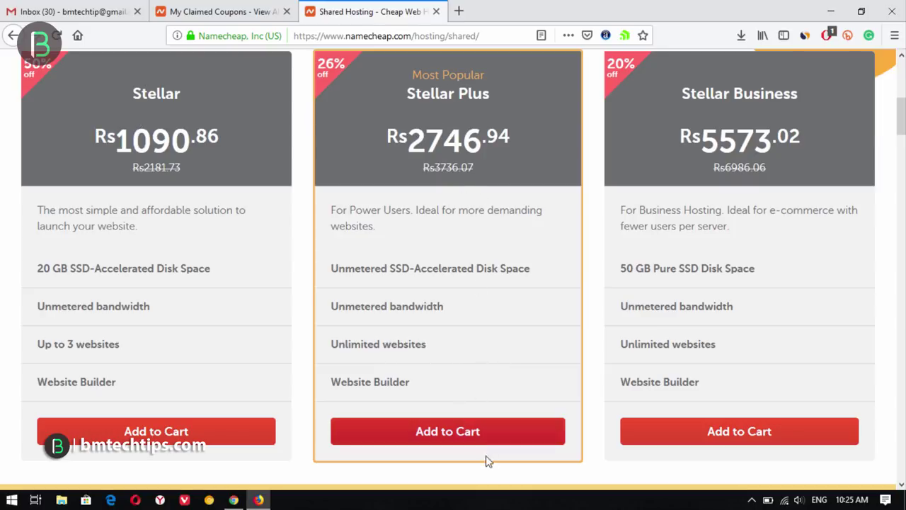
{"action": "left_click", "coordinate": [451, 439]}
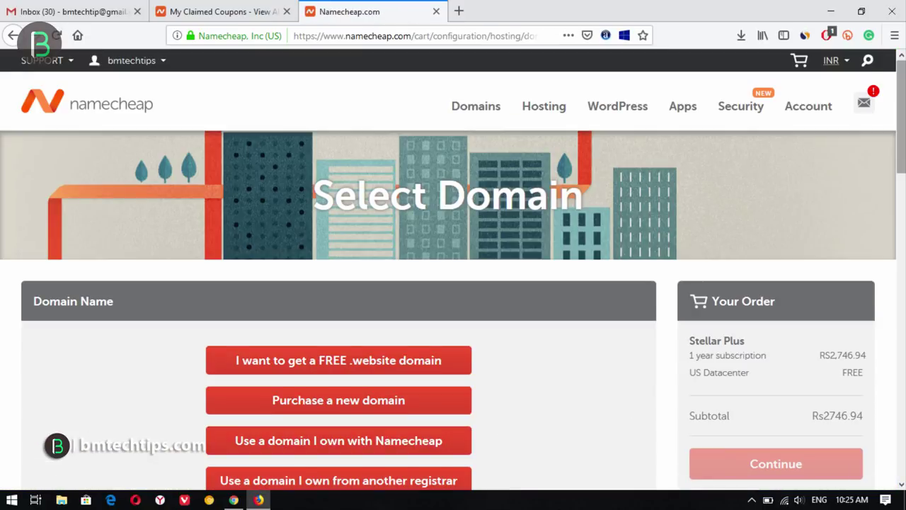
- Attach the Stellar Plus hosting to the owned domain hostingradar.net and continue to the cart
{"action": "scroll", "coordinate": [537, 245], "scroll_direction": "down", "scroll_amount": 3}
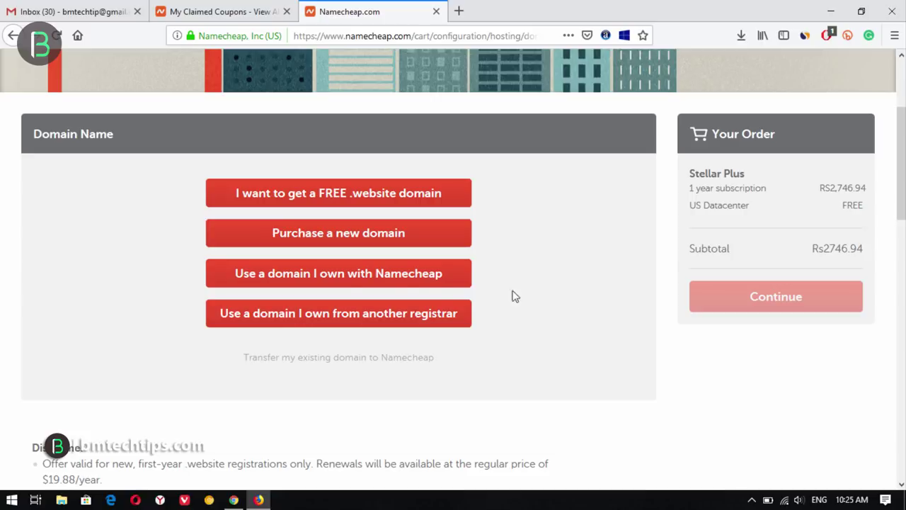
{"action": "left_click", "coordinate": [315, 282]}
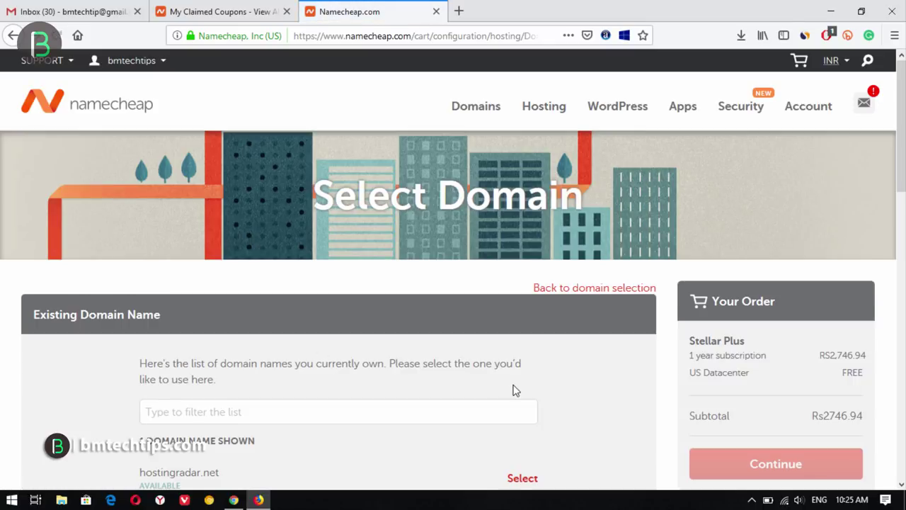
{"action": "scroll", "coordinate": [469, 366], "scroll_direction": "down", "scroll_amount": 3}
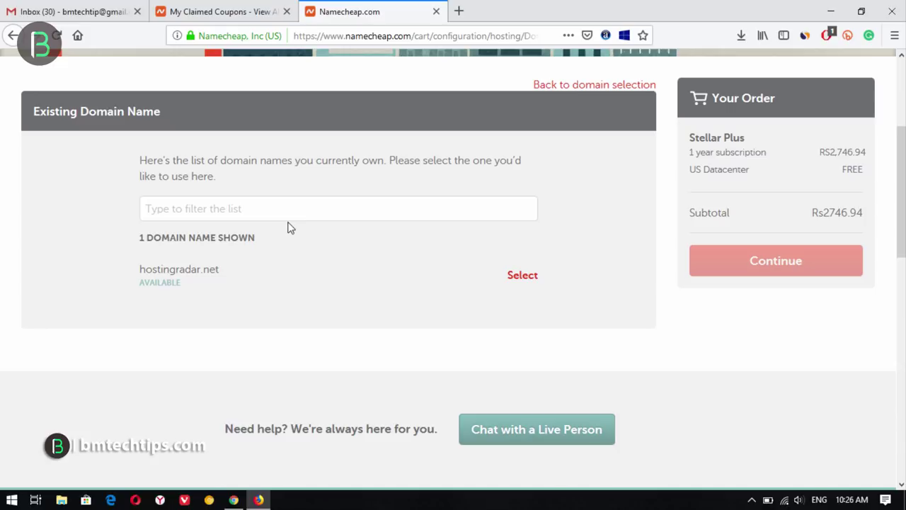
{"action": "left_click", "coordinate": [524, 277]}
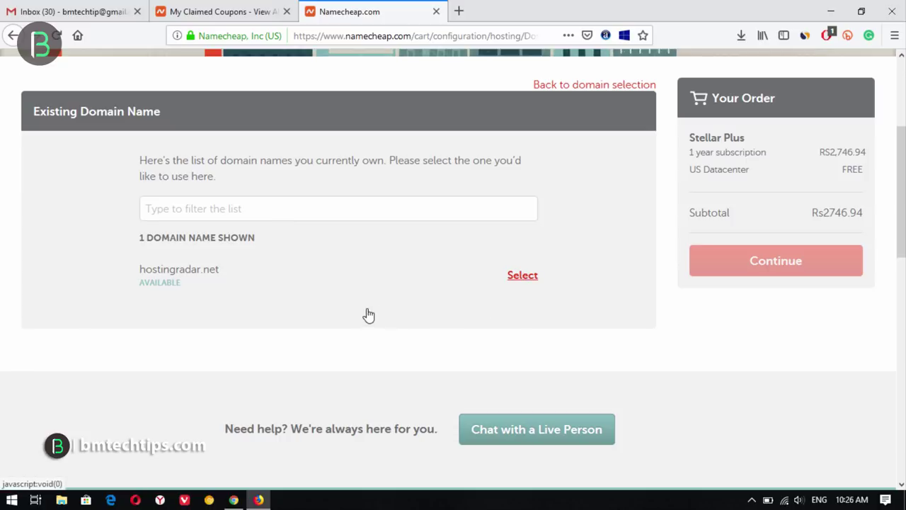
{"action": "left_click", "coordinate": [527, 277]}
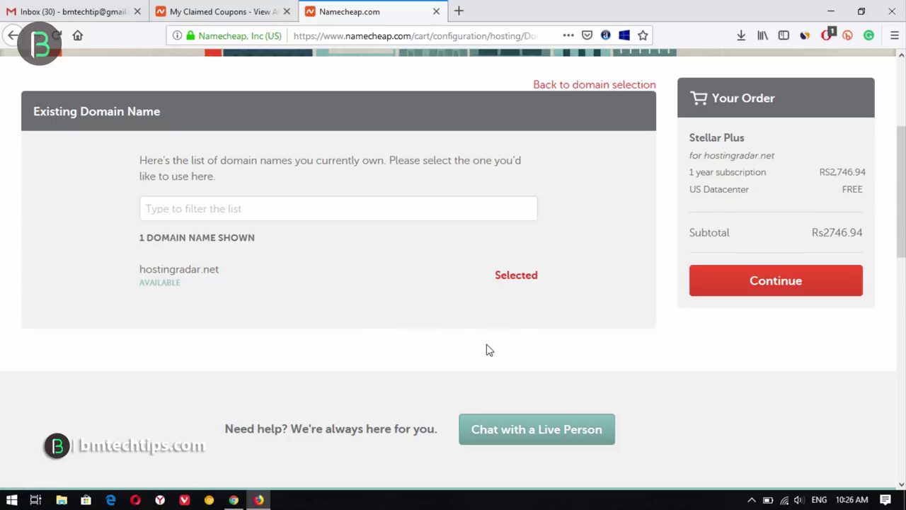
{"action": "left_click", "coordinate": [781, 291]}
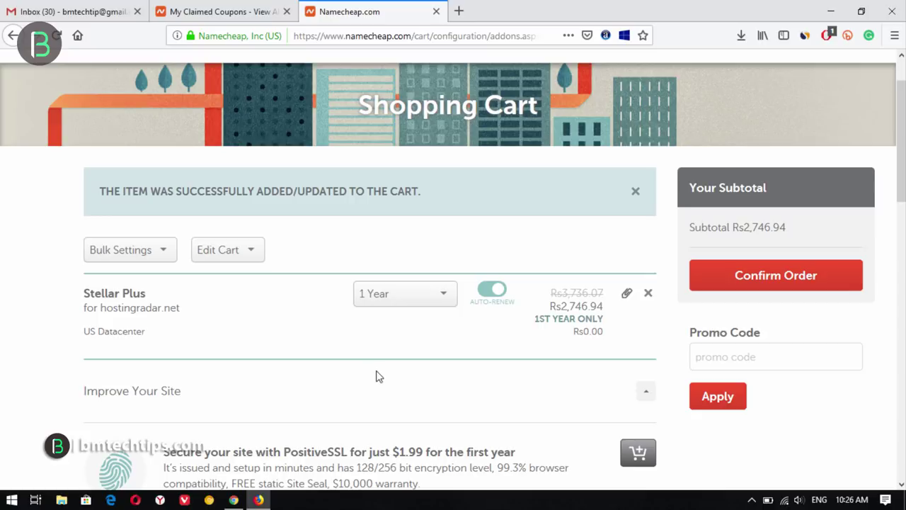
- Turn off Stellar Plus auto-renew and apply the pasted promo code, cutting the subtotal to Rs344.78
{"action": "left_click", "coordinate": [491, 294]}
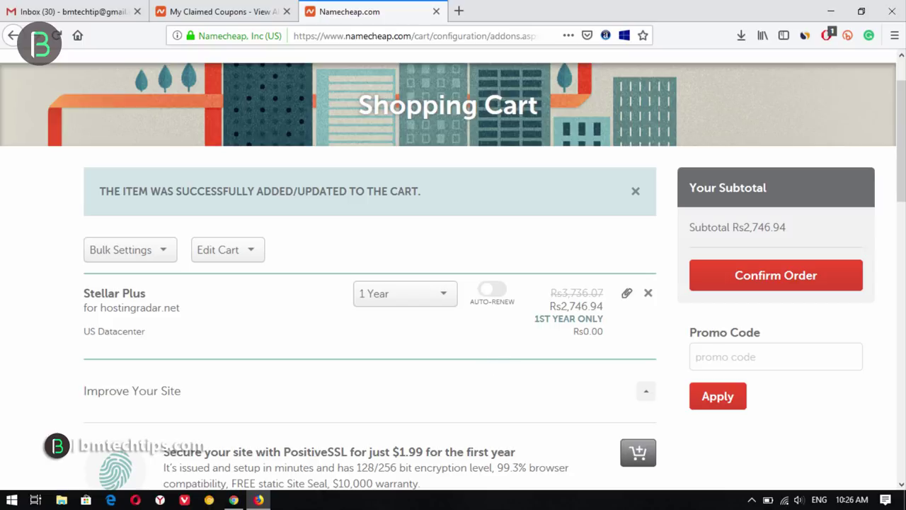
{"action": "scroll", "coordinate": [849, 216], "scroll_direction": "down", "scroll_amount": 1}
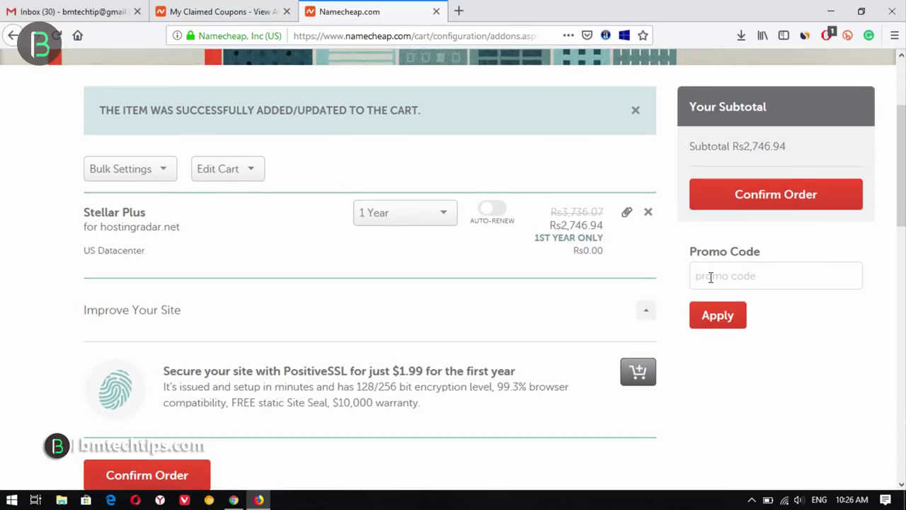
{"action": "left_click_drag", "start_coordinate": [660, 224], "coordinate": [903, 322]}
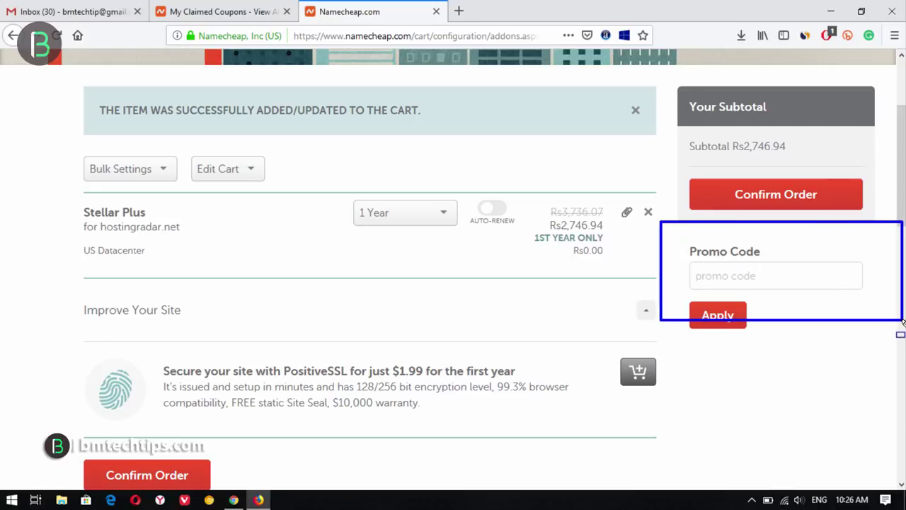
{"action": "left_click", "coordinate": [744, 275]}
{"action": "right_click", "coordinate": [748, 276]}
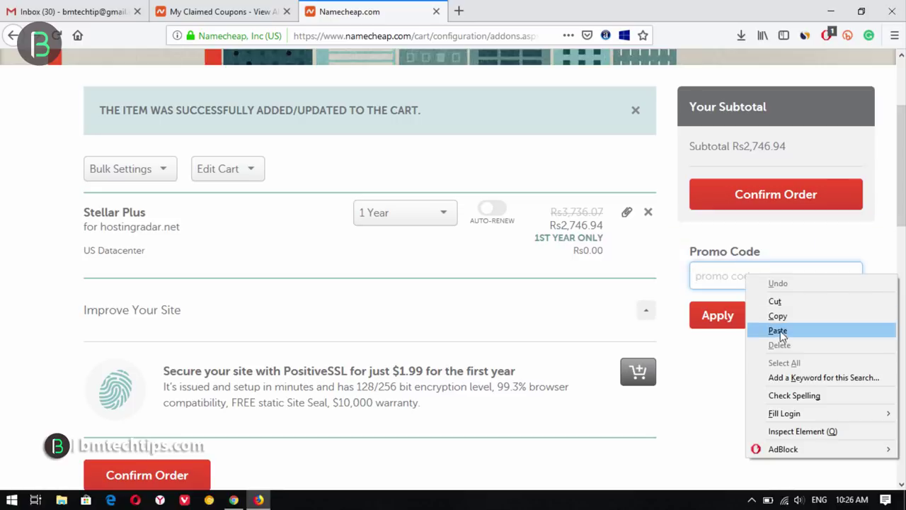
{"action": "left_click", "coordinate": [777, 330]}
{"action": "left_click", "coordinate": [701, 315]}
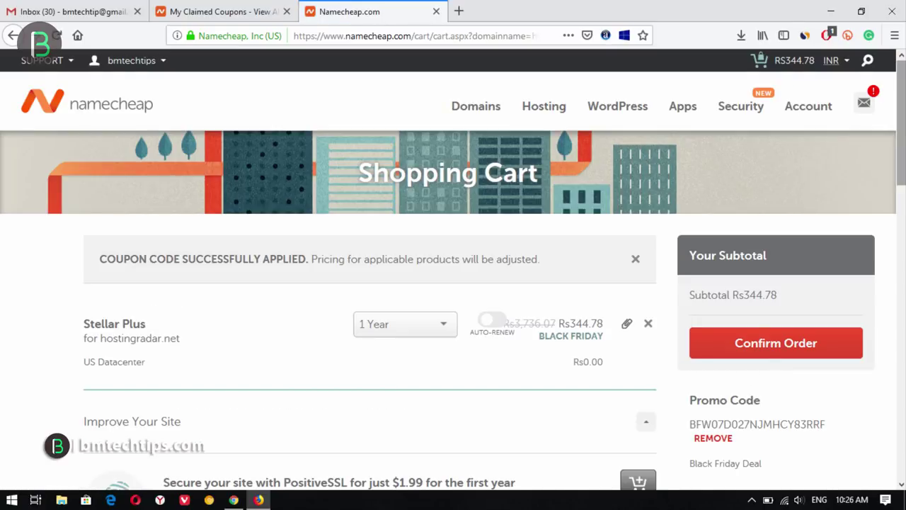
{"action": "scroll", "coordinate": [792, 248], "scroll_direction": "down", "scroll_amount": 3}
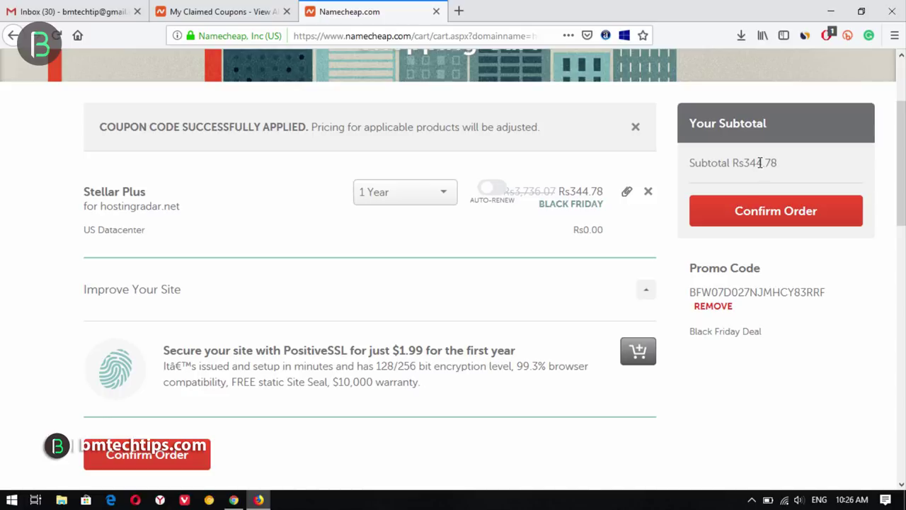
- Confirm the Stellar Plus hosting order and pay for it with PayPal
{"action": "left_click", "coordinate": [784, 215]}
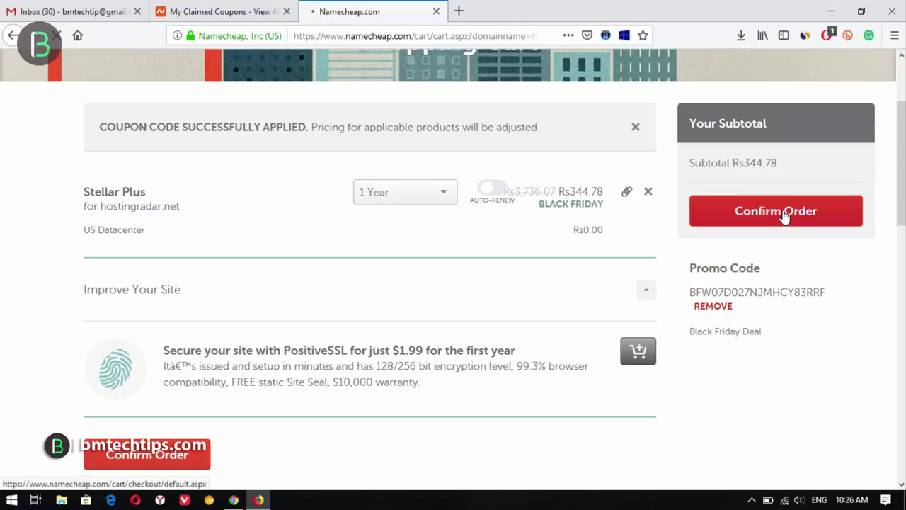
{"action": "scroll", "coordinate": [787, 420], "scroll_direction": "down", "scroll_amount": 10}
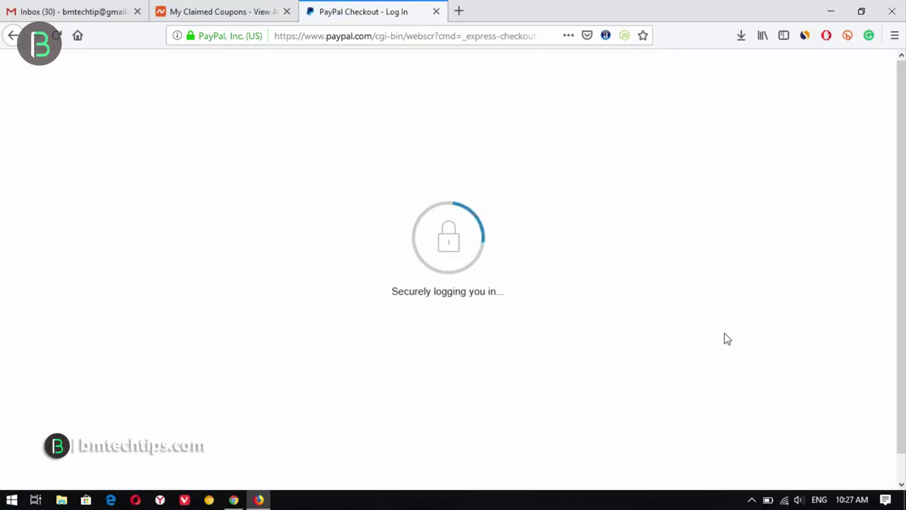
{"action": "key", "text": "Return"}
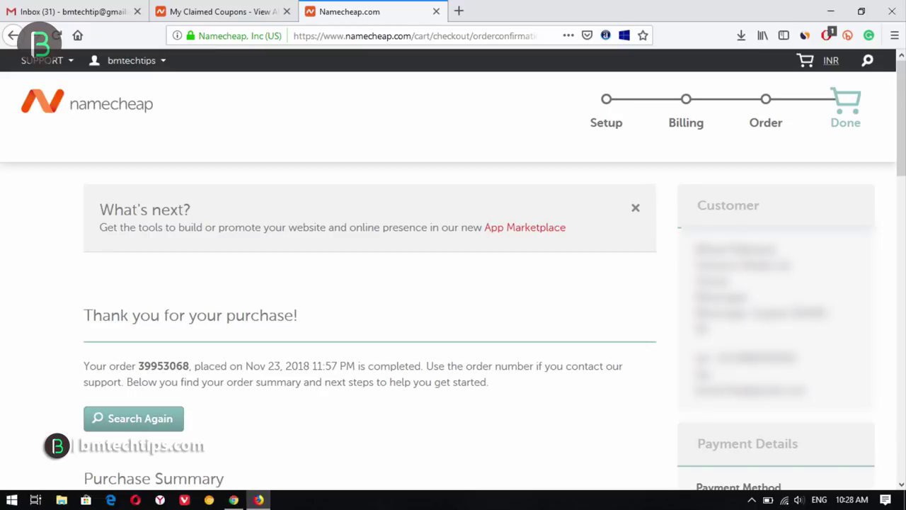
- Return to the Namecheap account dashboard via Account > Dashboard
{"action": "left_click", "coordinate": [124, 100]}
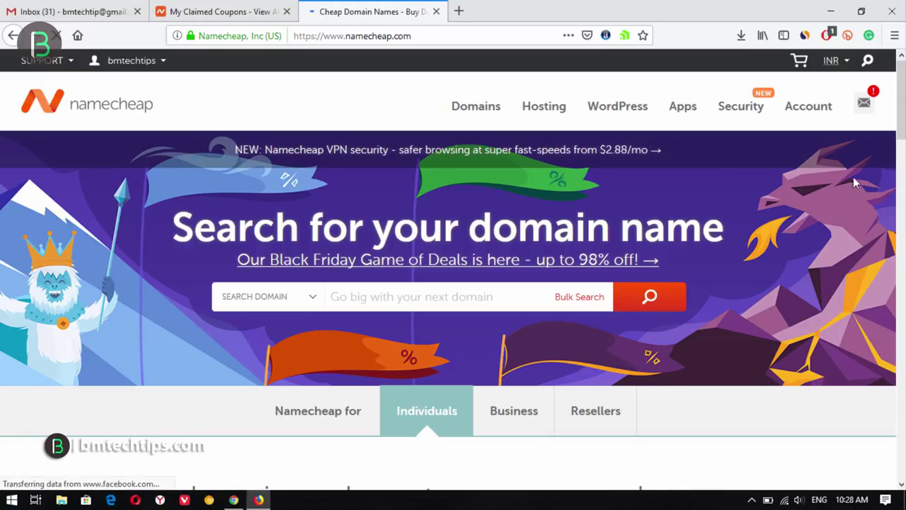
{"action": "mouse_move", "coordinate": [804, 124]}
{"action": "left_click", "coordinate": [779, 139]}
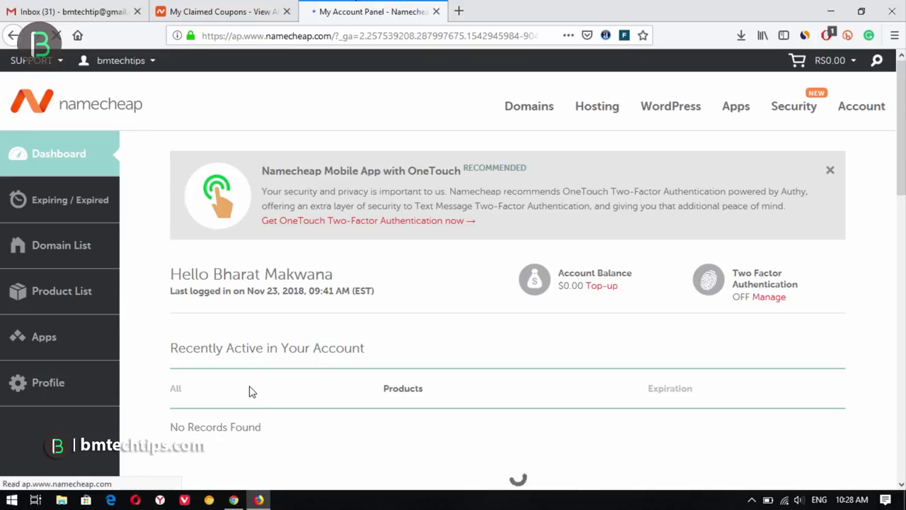
- Select the PremiumDNS coupon code on My Claimed Coupons, then return to the My Account Panel tab
{"action": "scroll", "coordinate": [283, 393], "scroll_direction": "down", "scroll_amount": 3}
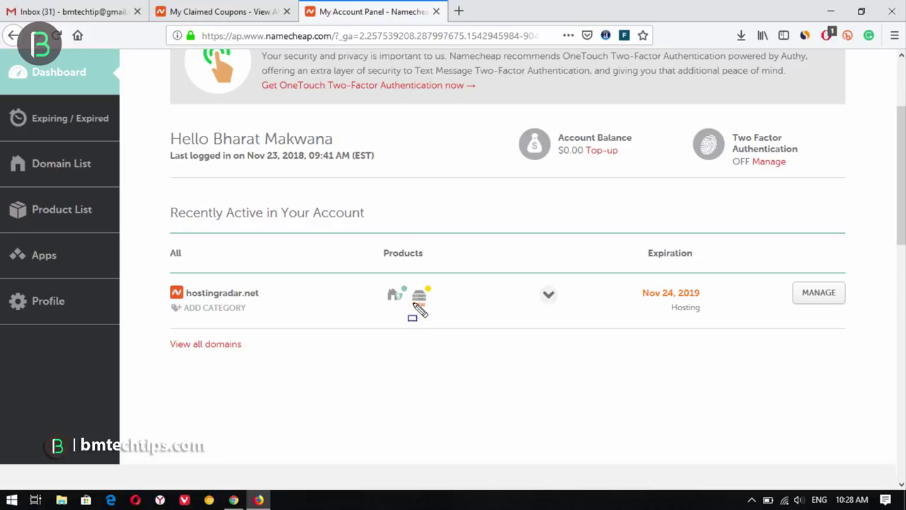
{"action": "left_click_drag", "start_coordinate": [398, 283], "coordinate": [445, 318]}
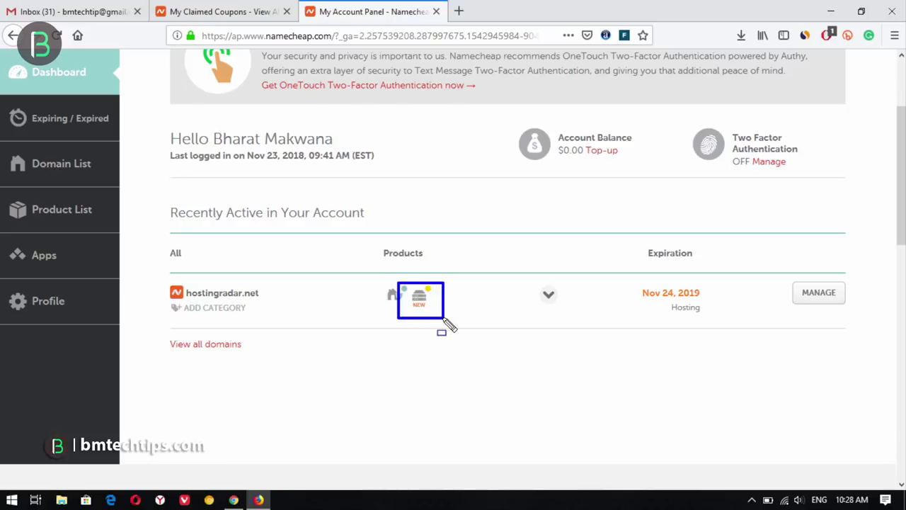
{"action": "key", "text": "Escape"}
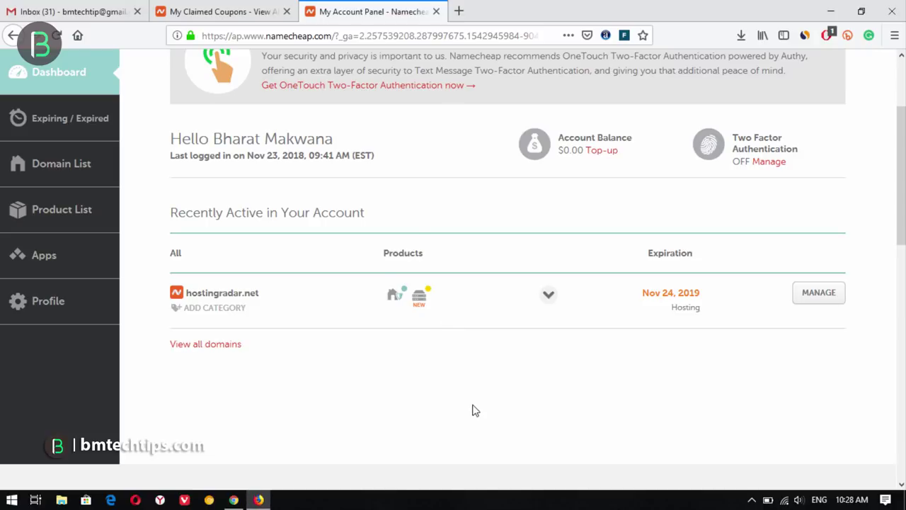
{"action": "scroll", "coordinate": [474, 410], "scroll_direction": "up", "scroll_amount": 4}
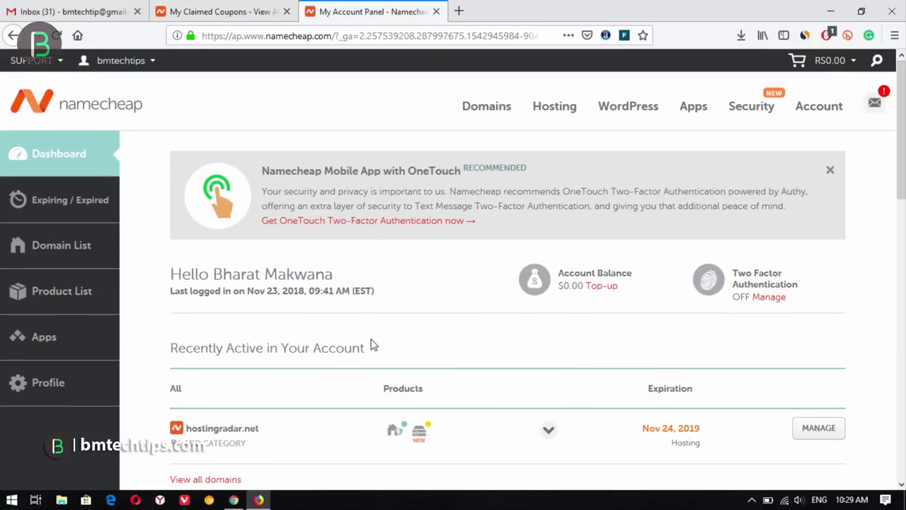
{"action": "left_click", "coordinate": [249, 9]}
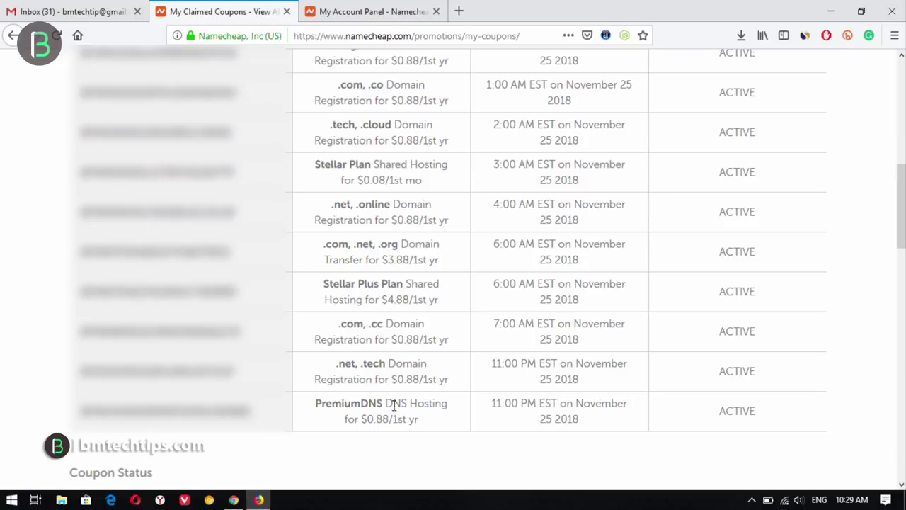
{"action": "left_click_drag", "start_coordinate": [252, 416], "coordinate": [79, 414]}
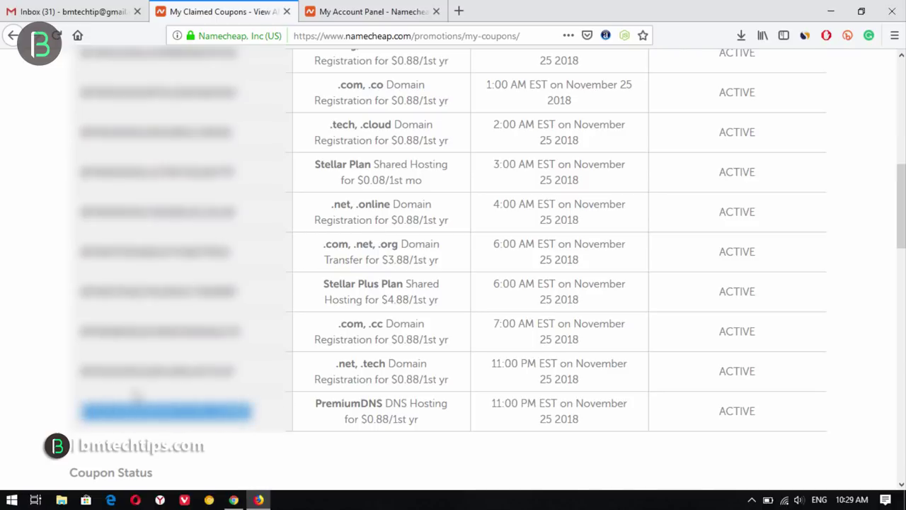
{"action": "left_click", "coordinate": [374, 12]}
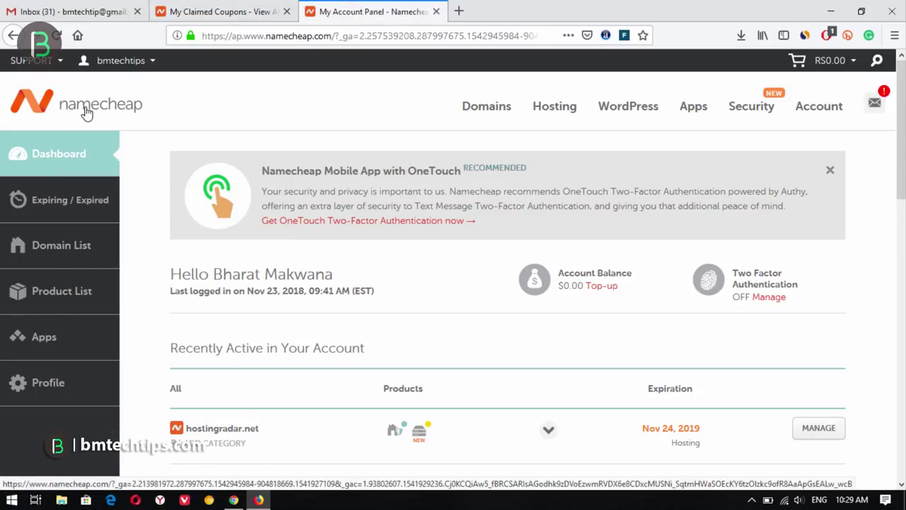
- Add PremiumDNS to the cart from the Security > PremiumDNS product page
{"action": "left_click", "coordinate": [83, 107]}
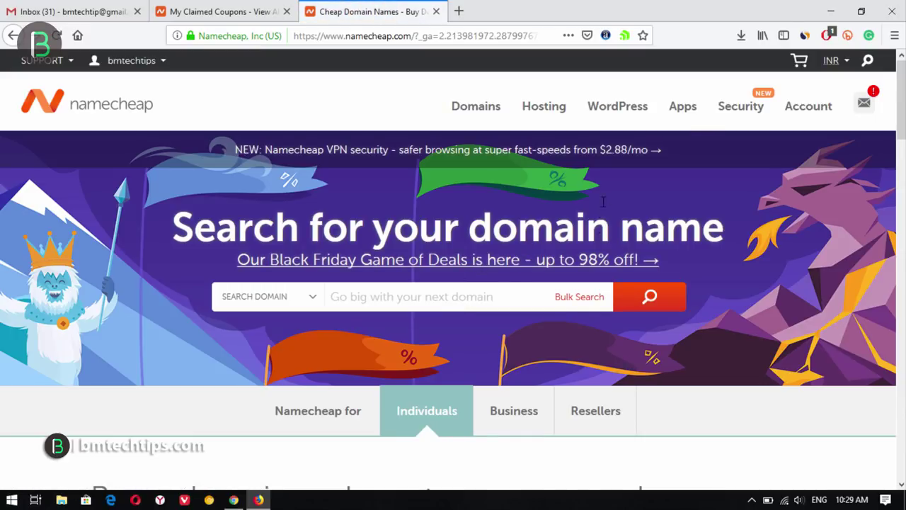
{"action": "mouse_move", "coordinate": [736, 111]}
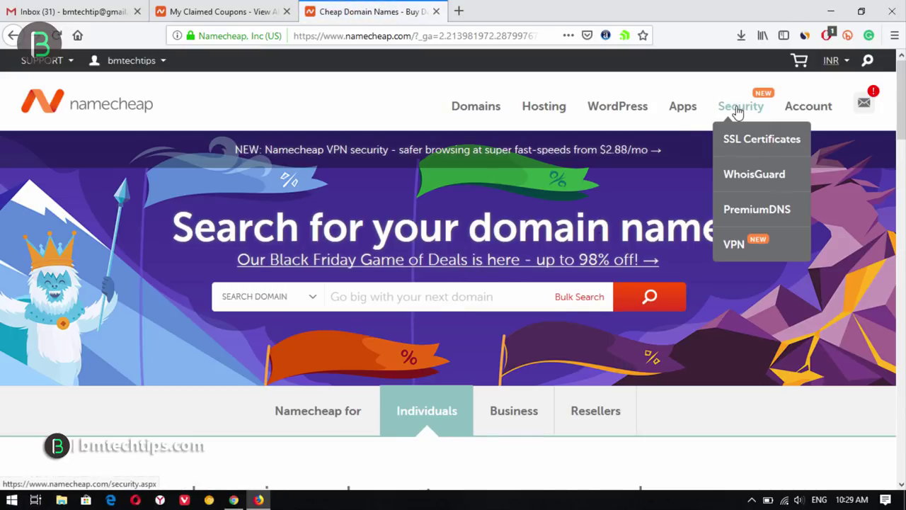
{"action": "left_click", "coordinate": [757, 216]}
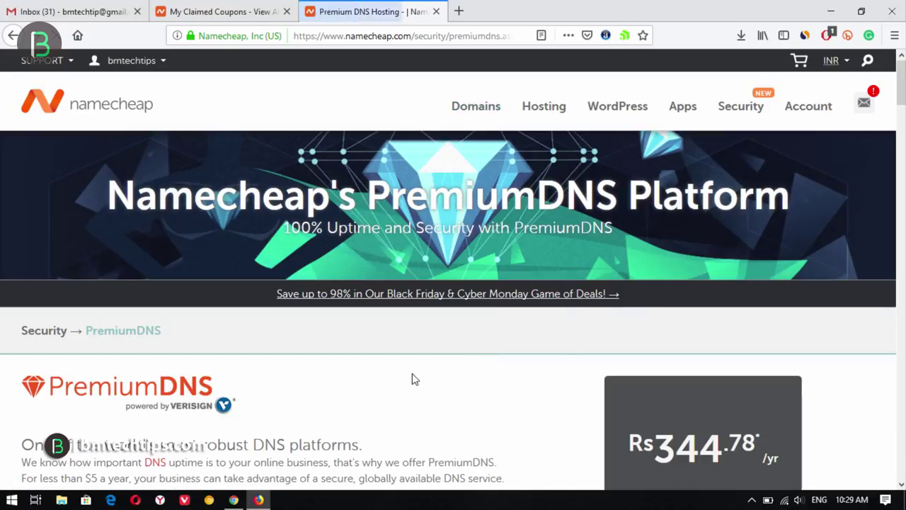
{"action": "scroll", "coordinate": [363, 259], "scroll_direction": "down", "scroll_amount": 3}
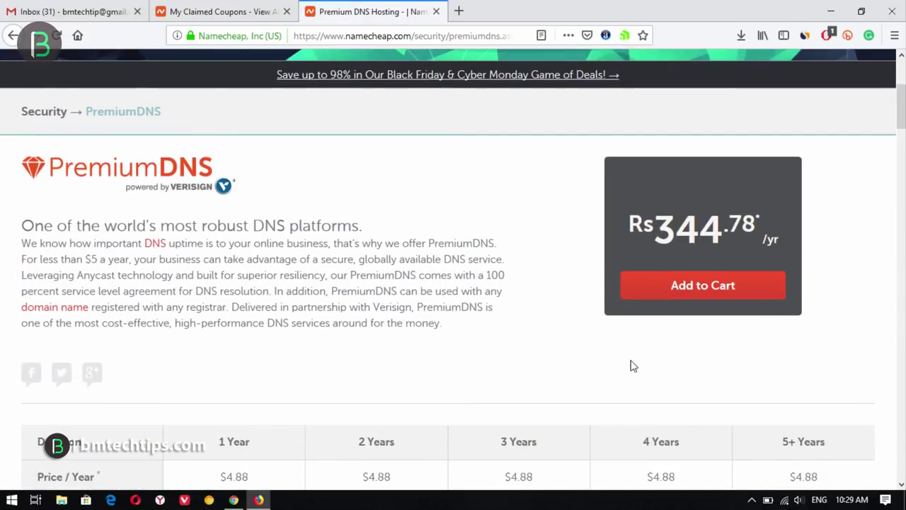
{"action": "left_click", "coordinate": [698, 287]}
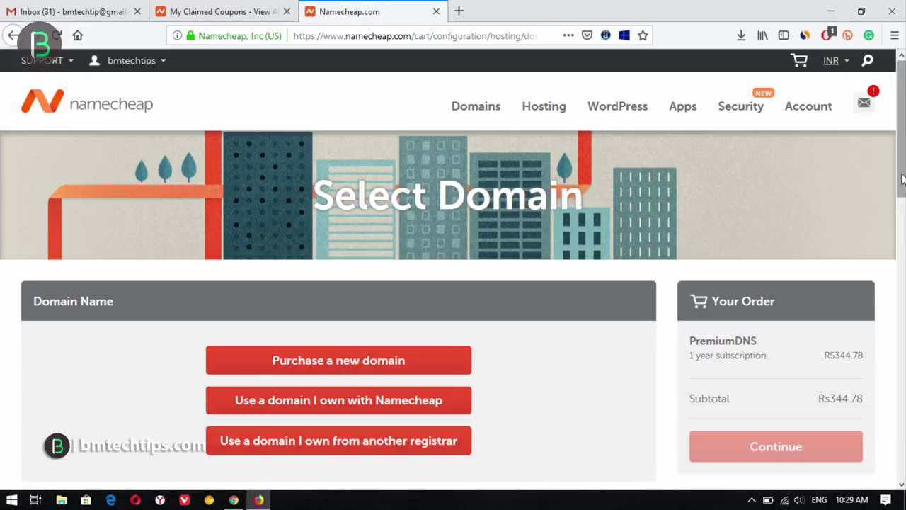
- Assign PremiumDNS to the owned domain hostingradar.net and continue to the cart
{"action": "scroll", "coordinate": [576, 344], "scroll_direction": "down", "scroll_amount": 1}
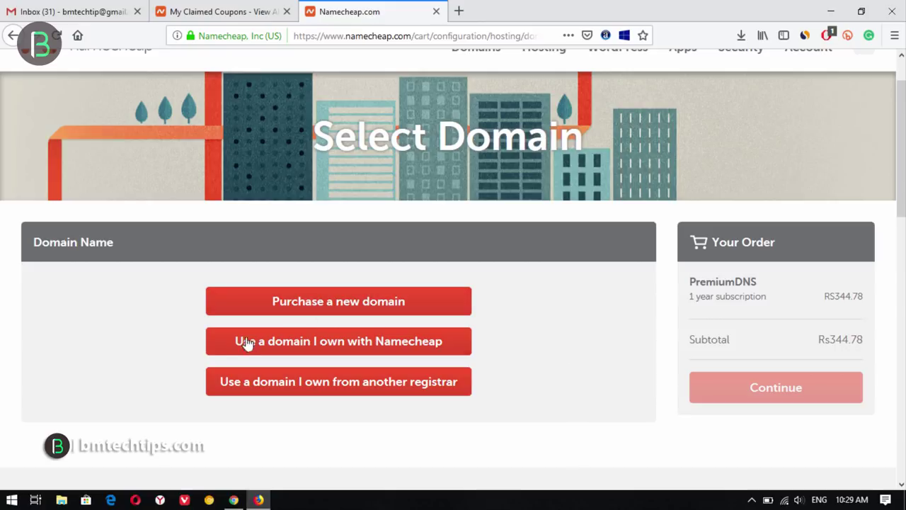
{"action": "left_click", "coordinate": [340, 349]}
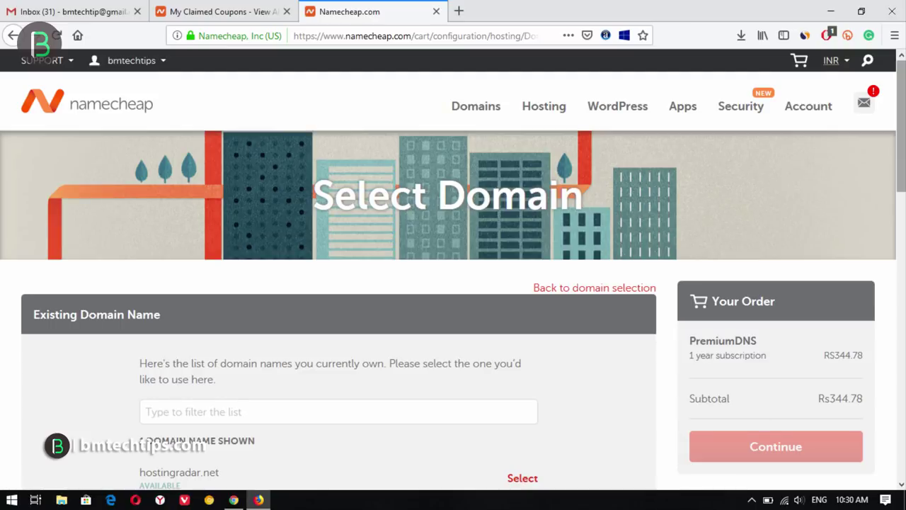
{"action": "scroll", "coordinate": [201, 331], "scroll_direction": "down", "scroll_amount": 5}
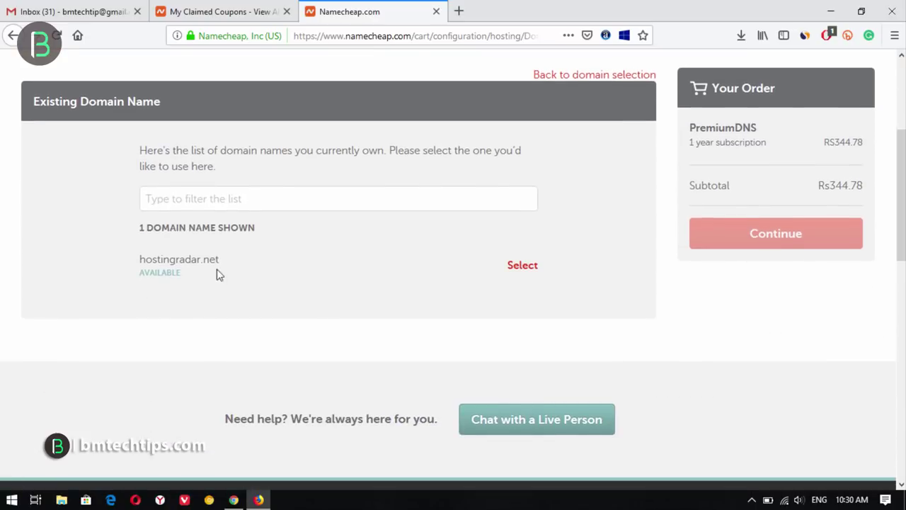
{"action": "left_click", "coordinate": [522, 269]}
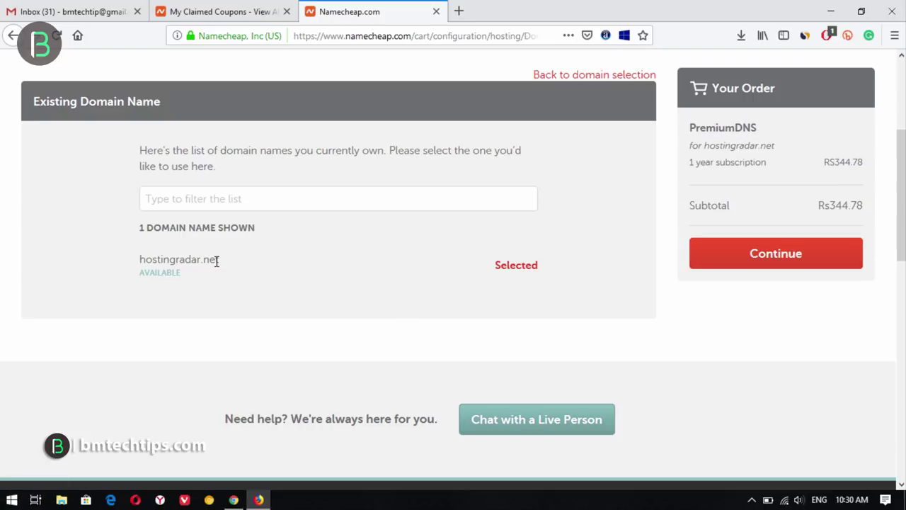
{"action": "left_click", "coordinate": [783, 267]}
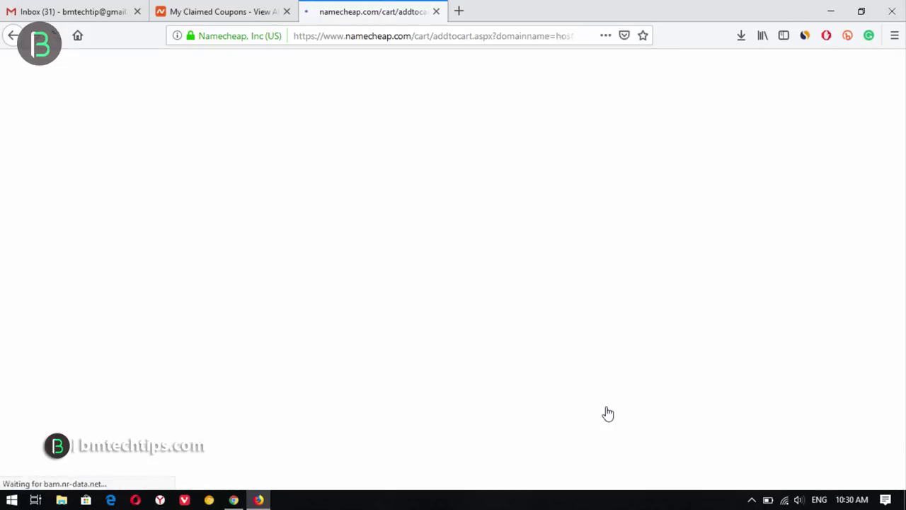
{"action": "scroll", "coordinate": [738, 252], "scroll_direction": "down", "scroll_amount": 3}
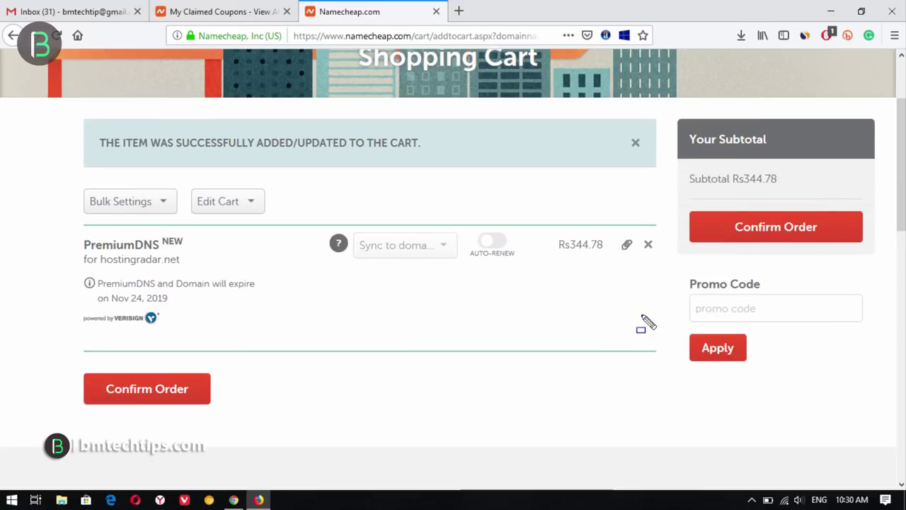
- Apply the pasted Black Friday coupon, dropping PremiumDNS to Rs62.17, and confirm the order
{"action": "left_click_drag", "start_coordinate": [664, 256], "coordinate": [896, 338]}
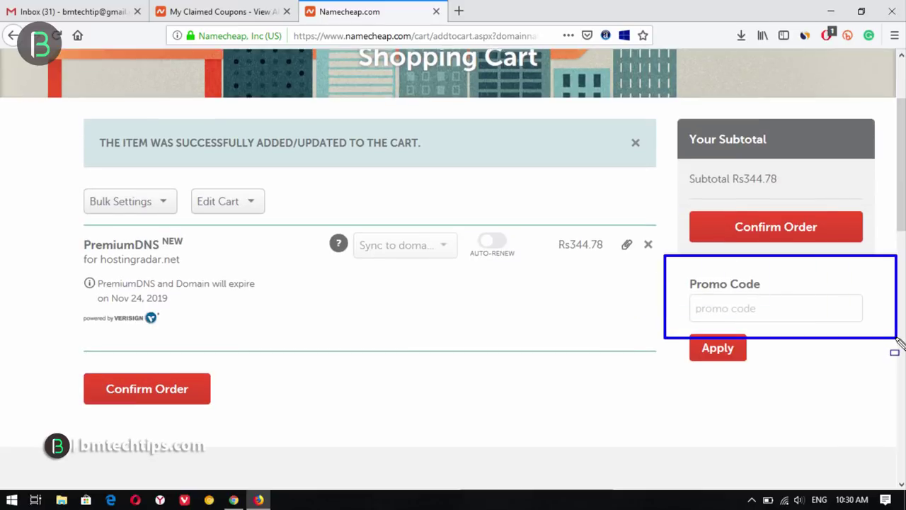
{"action": "left_click", "coordinate": [774, 309]}
{"action": "type", "text": "BFW24D02WDNV5ORUQMBD"}
{"action": "left_click", "coordinate": [720, 353]}
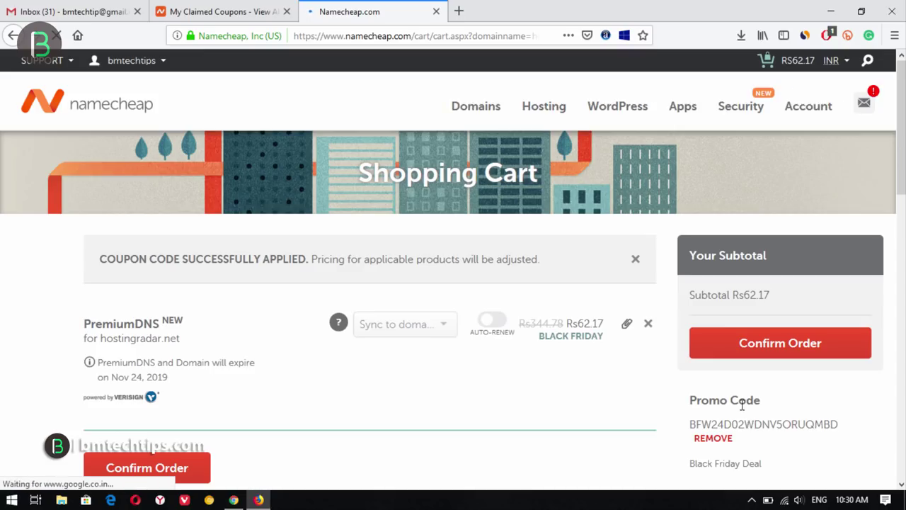
{"action": "scroll", "coordinate": [754, 217], "scroll_direction": "down", "scroll_amount": 3}
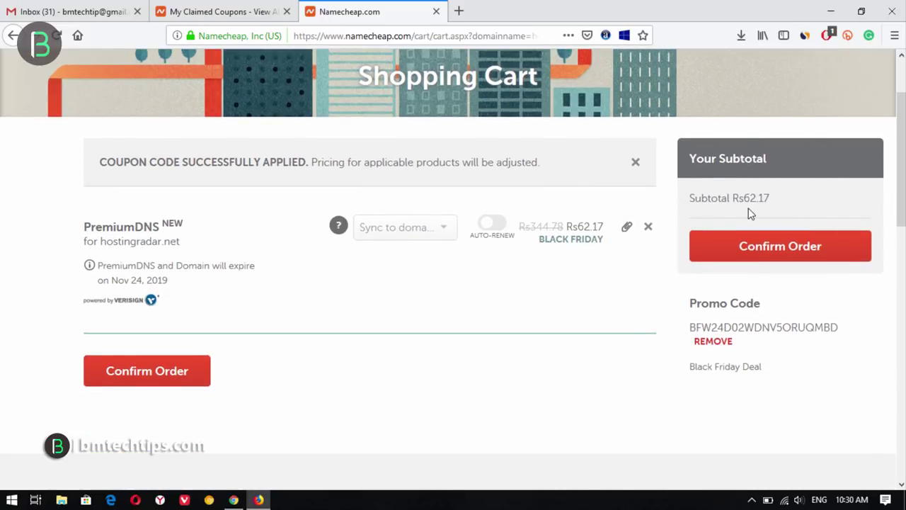
{"action": "left_click", "coordinate": [794, 250]}
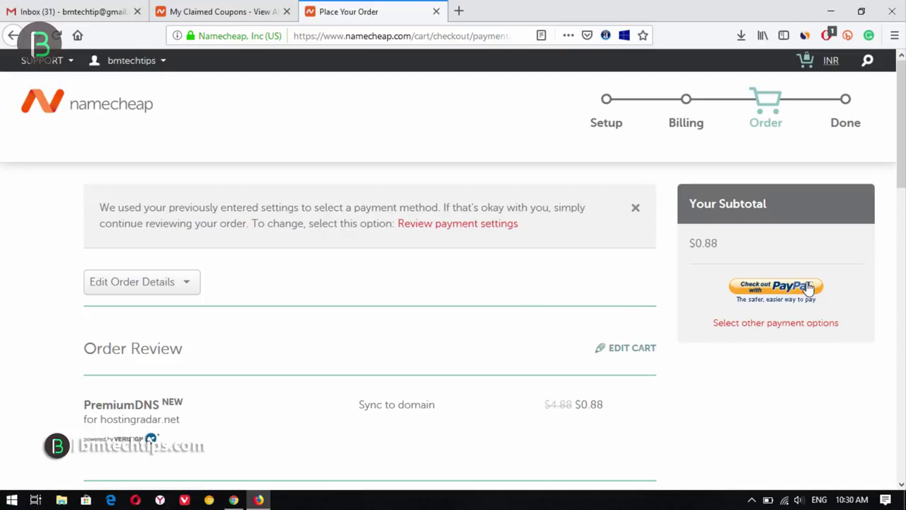
- Pay the $0.88 PremiumDNS order through PayPal and go back to the Namecheap homepage
{"action": "left_click", "coordinate": [775, 291]}
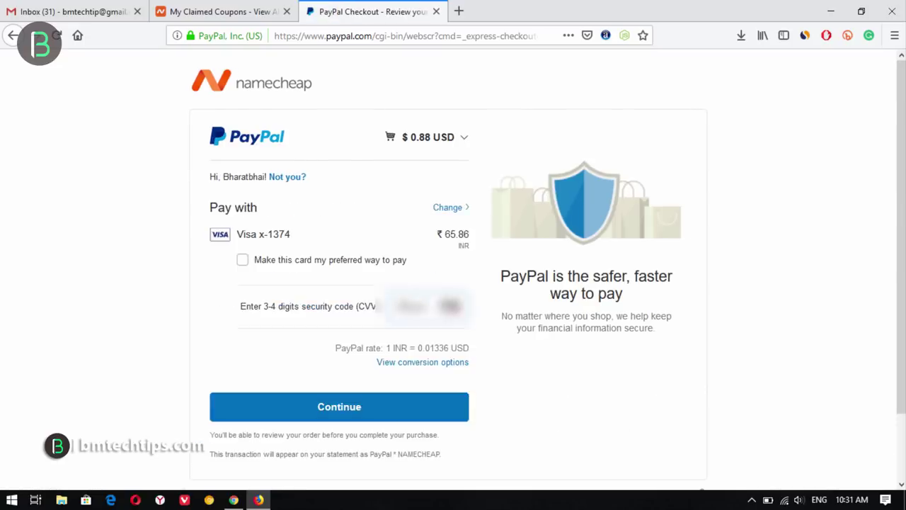
{"action": "left_click", "coordinate": [340, 404]}
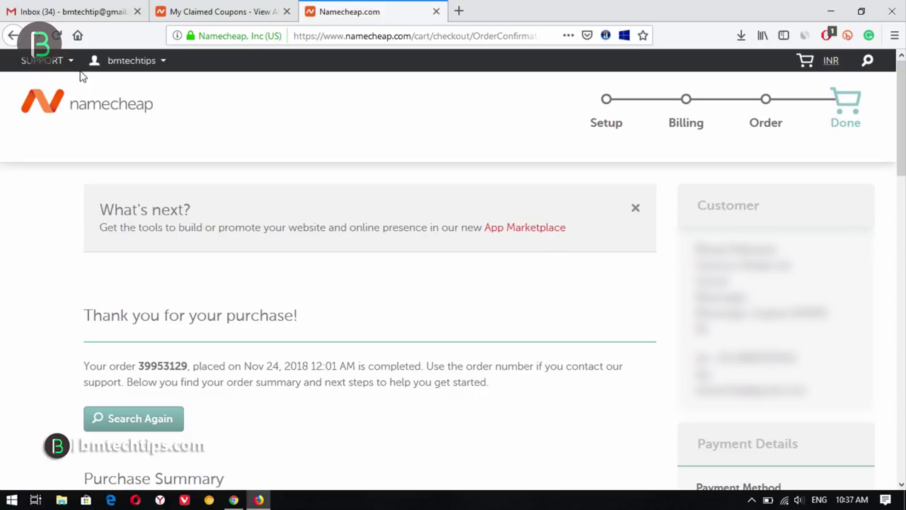
{"action": "left_click", "coordinate": [121, 109]}
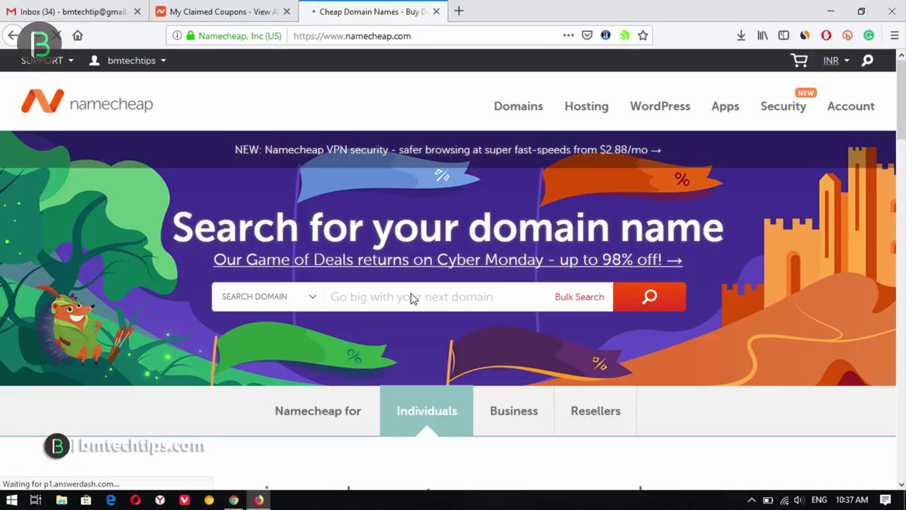
- Confirm hostingradar.net lists PremiumDNS on the account dashboard, then switch to the Gmail tab
{"action": "mouse_move", "coordinate": [796, 108]}
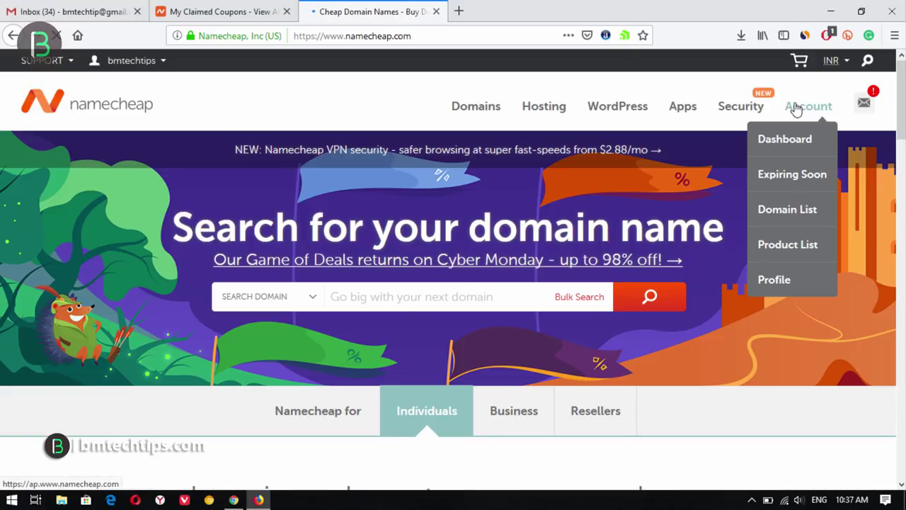
{"action": "left_click", "coordinate": [789, 140]}
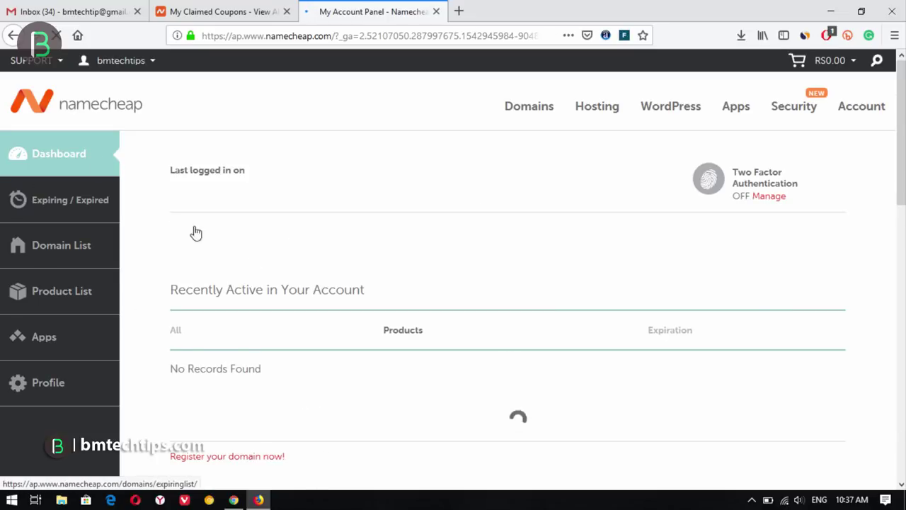
{"action": "scroll", "coordinate": [322, 332], "scroll_direction": "down", "scroll_amount": 3}
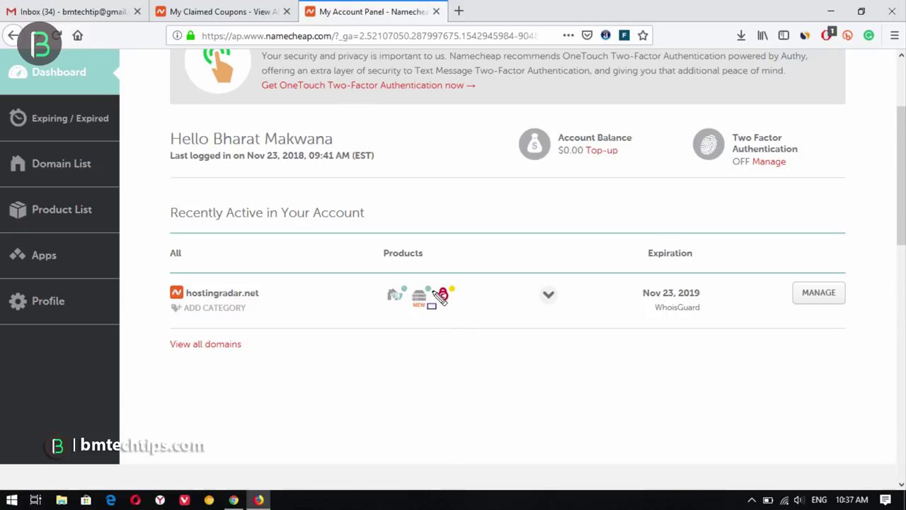
{"action": "left_click_drag", "start_coordinate": [425, 276], "coordinate": [461, 307]}
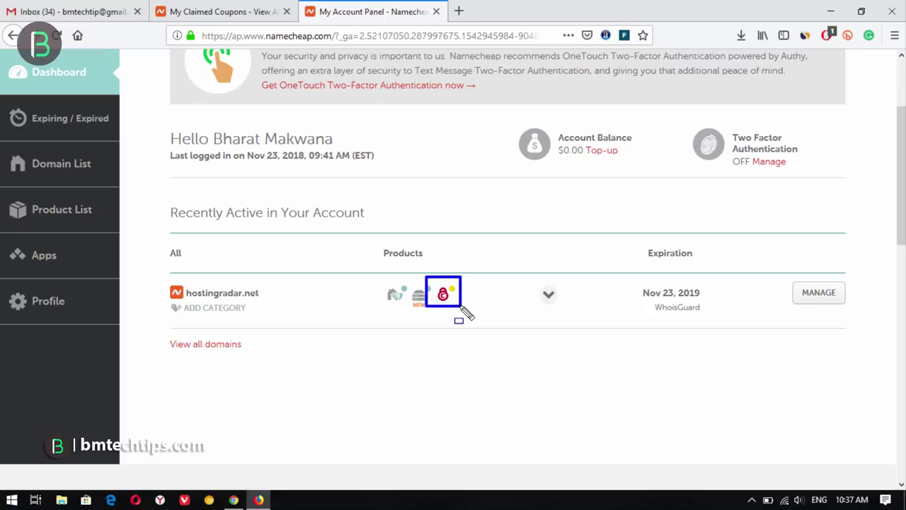
{"action": "key", "text": "ctrl+z"}
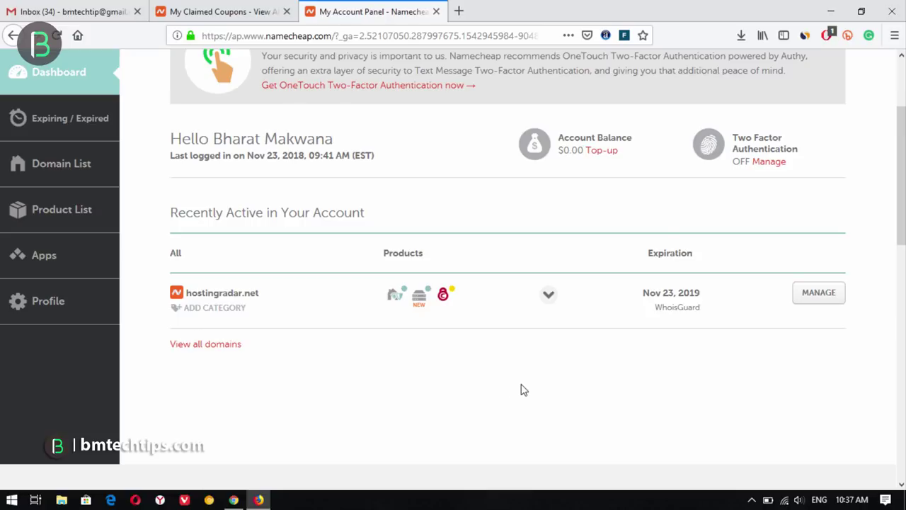
{"action": "key", "text": "ctrl+1"}
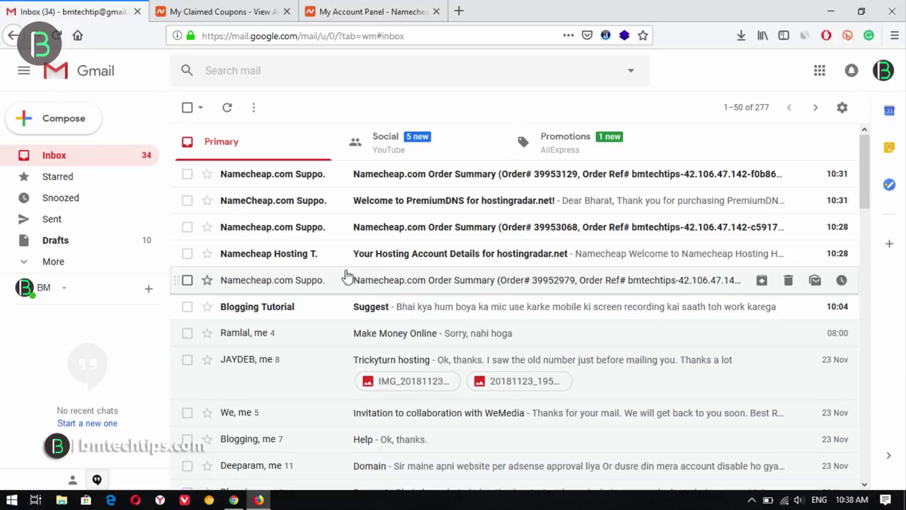
{"action": "left_click", "coordinate": [486, 256]}
{"action": "scroll", "coordinate": [782, 341], "scroll_direction": "down", "scroll_amount": 5}
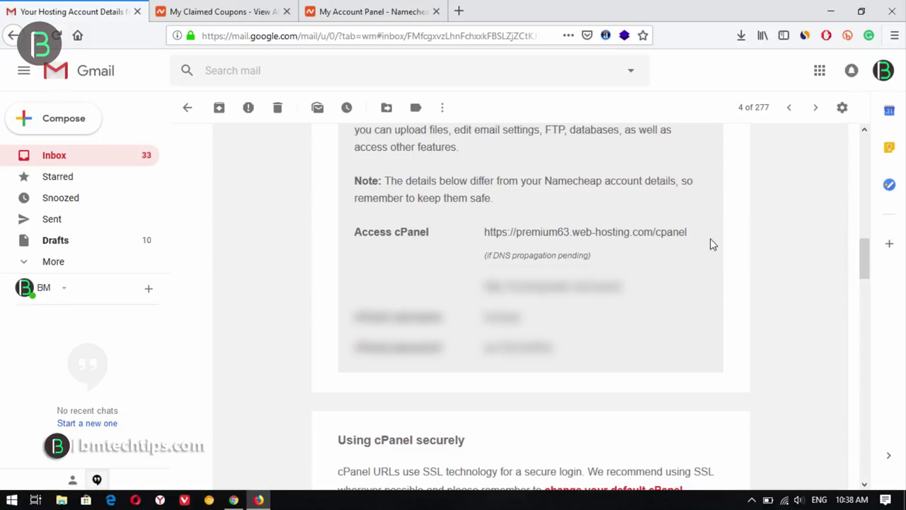
{"action": "left_click_drag", "start_coordinate": [685, 234], "coordinate": [485, 234]}
{"action": "key", "text": "ctrl+c"}
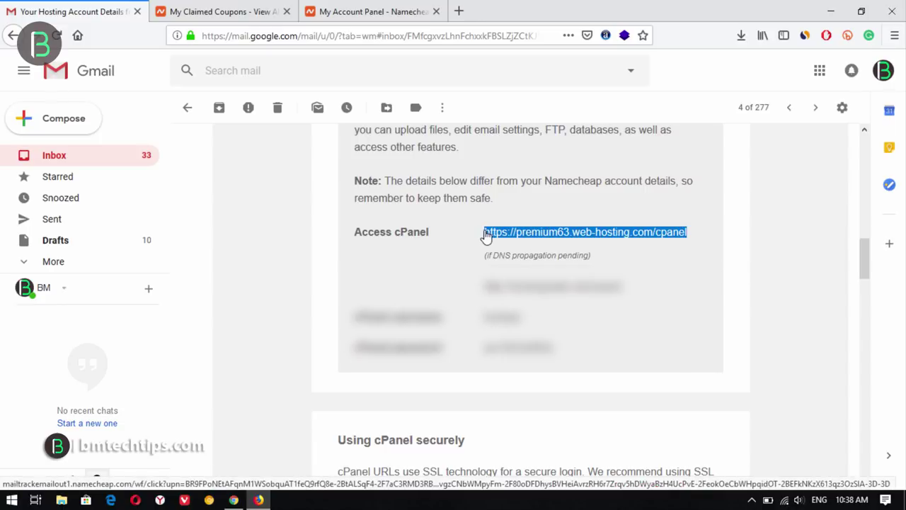
{"action": "left_click", "coordinate": [459, 8]}
{"action": "key", "text": "ctrl+v"}
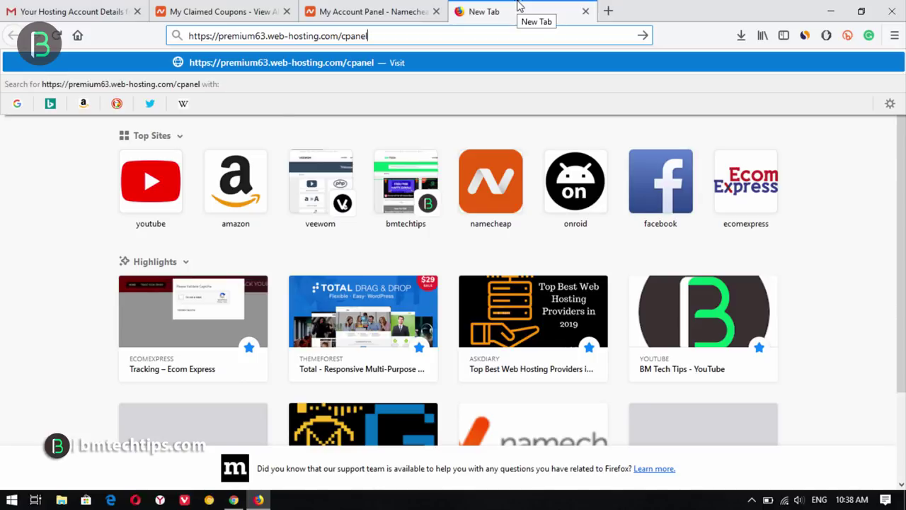
- Load the cPanel login page and fill in the username copied from the hosting email
{"action": "key", "text": "Return"}
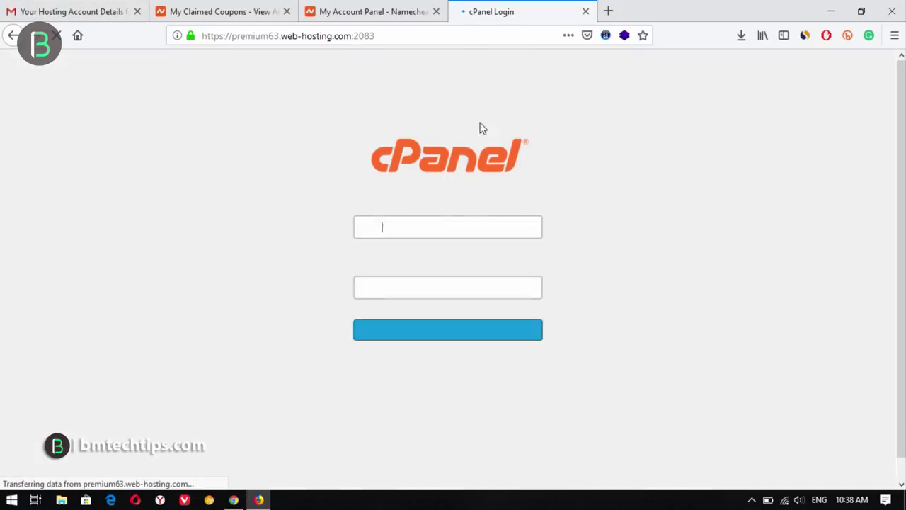
{"action": "left_click", "coordinate": [42, 10]}
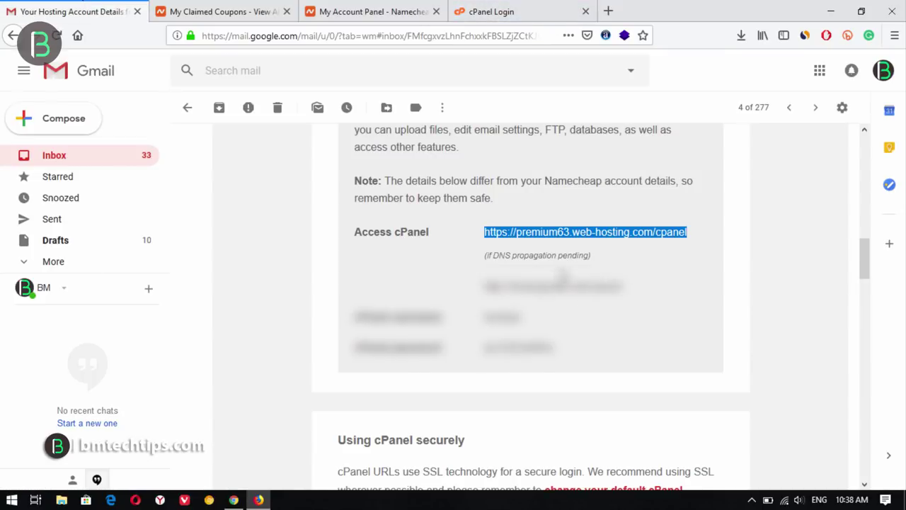
{"action": "left_click", "coordinate": [545, 323]}
{"action": "double_click", "coordinate": [510, 317]}
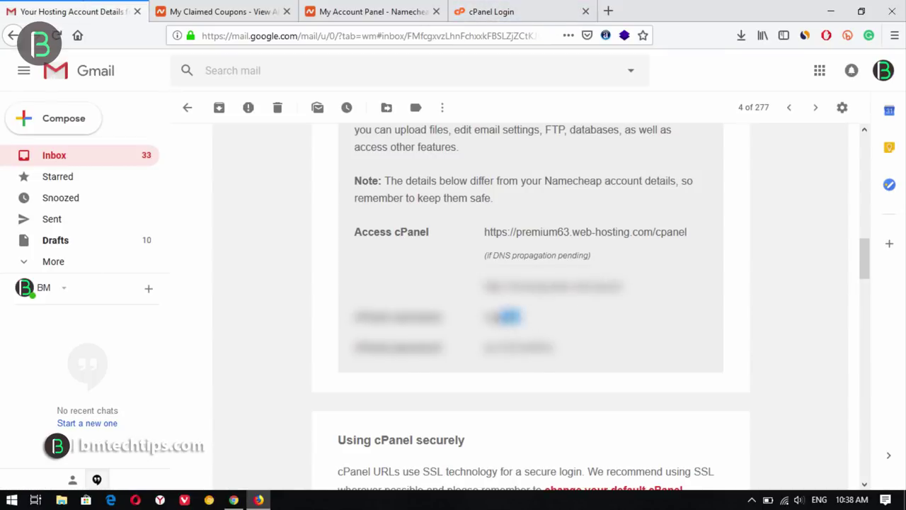
{"action": "left_click_drag", "start_coordinate": [505, 317], "coordinate": [484, 317]}
{"action": "left_click", "coordinate": [535, 8]}
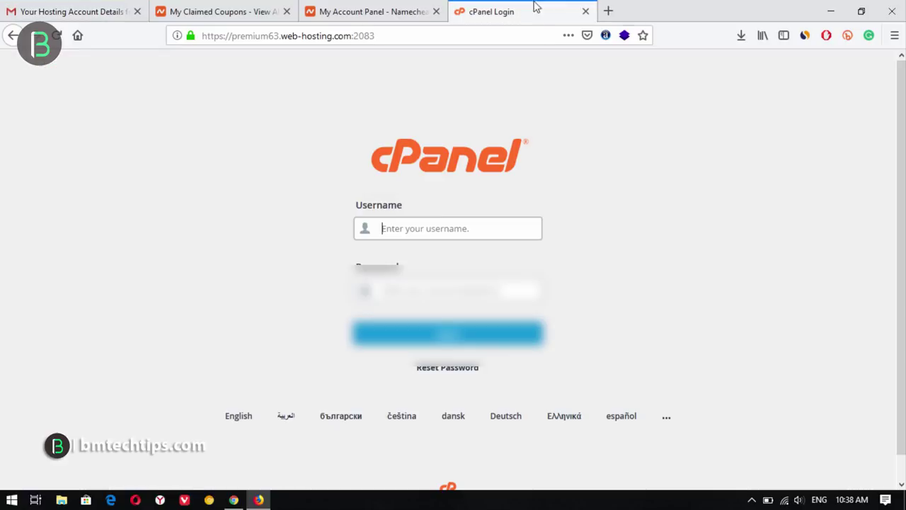
{"action": "key", "text": "ctrl+v"}
- Enter the account password from the email, decline saving it, and log in to cPanel
{"action": "left_click", "coordinate": [97, 5]}
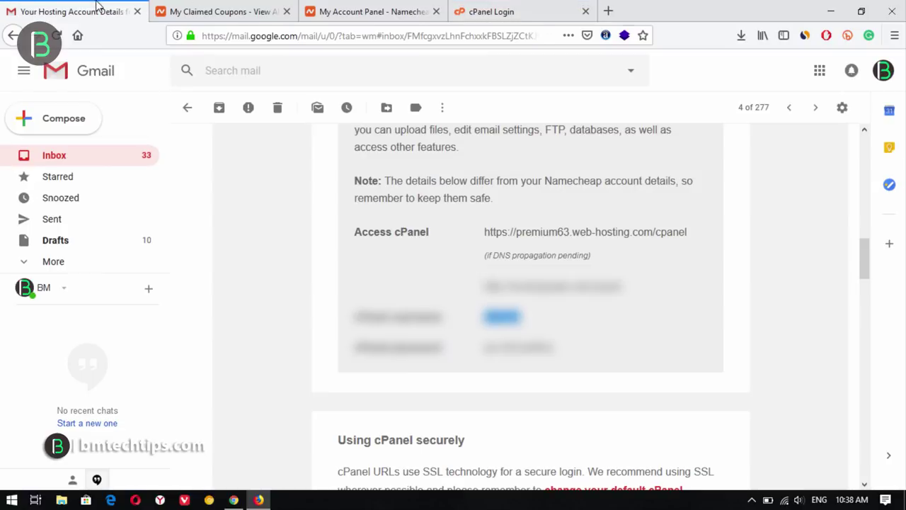
{"action": "left_click", "coordinate": [557, 353]}
{"action": "left_click_drag", "start_coordinate": [560, 349], "coordinate": [481, 349]}
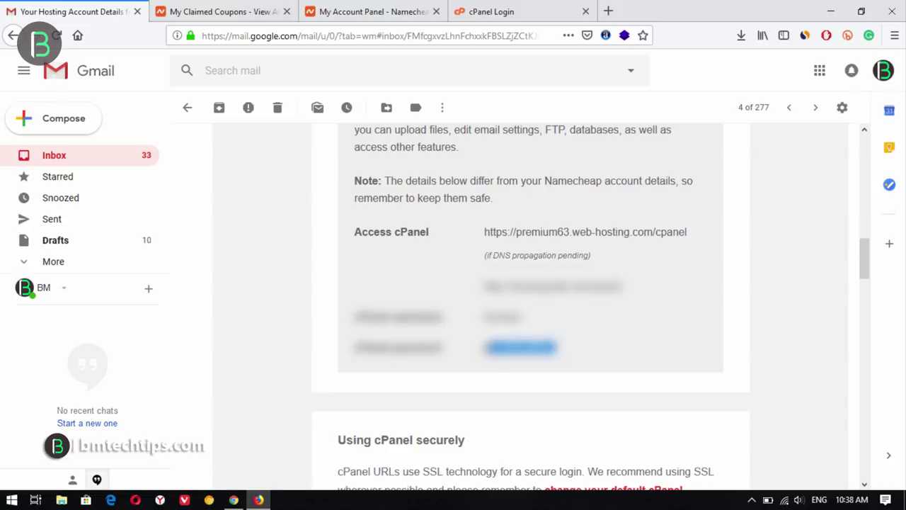
{"action": "left_click", "coordinate": [502, 12]}
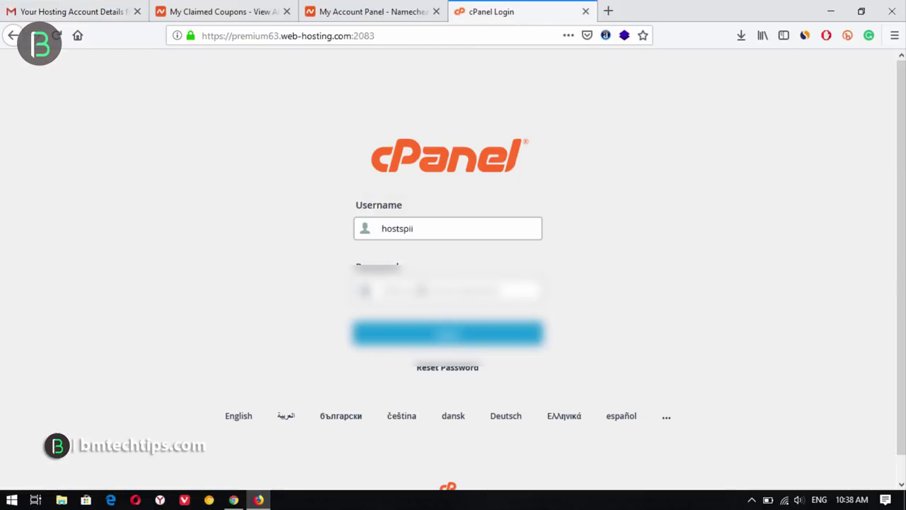
{"action": "left_click", "coordinate": [423, 286]}
{"action": "key", "text": "ctrl+v"}
{"action": "left_click", "coordinate": [421, 339]}
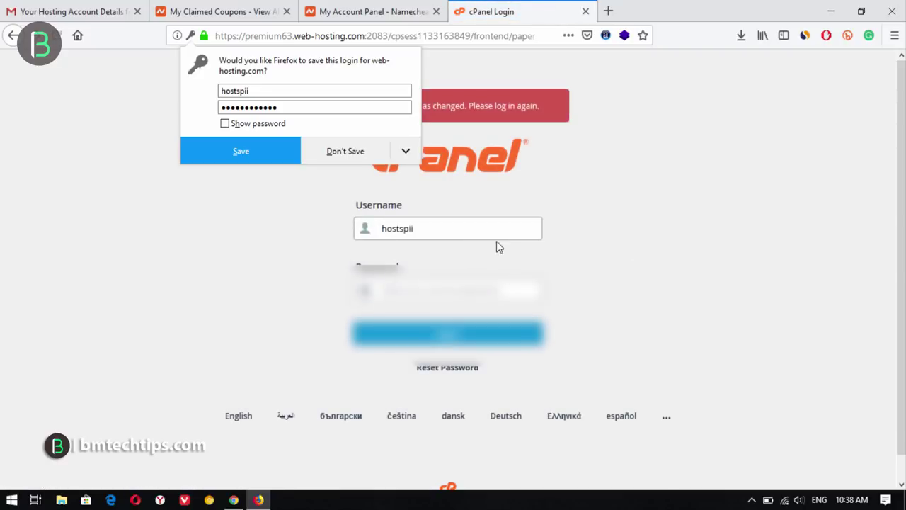
{"action": "left_click", "coordinate": [345, 151]}
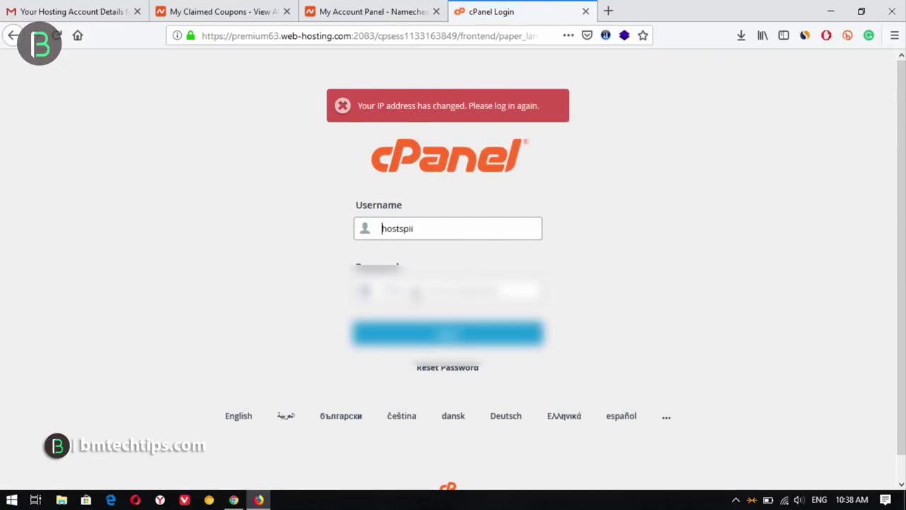
{"action": "left_click", "coordinate": [386, 331]}
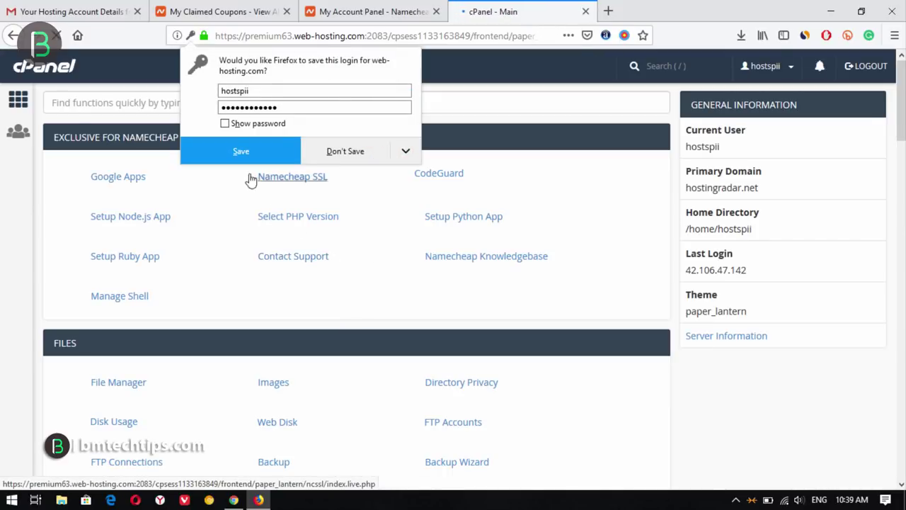
- Decline saving the cPanel login and visit the Addon Domains page
{"action": "left_click", "coordinate": [356, 155]}
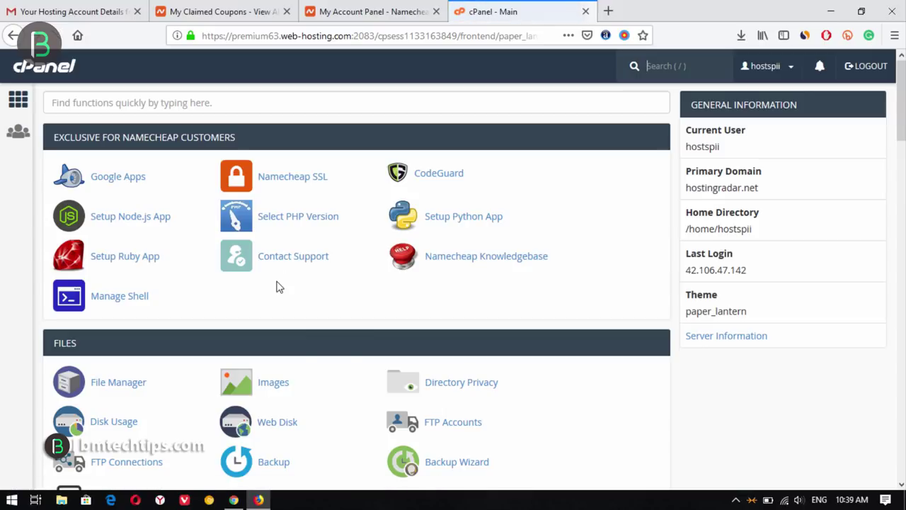
{"action": "scroll", "coordinate": [273, 280], "scroll_direction": "down", "scroll_amount": 5}
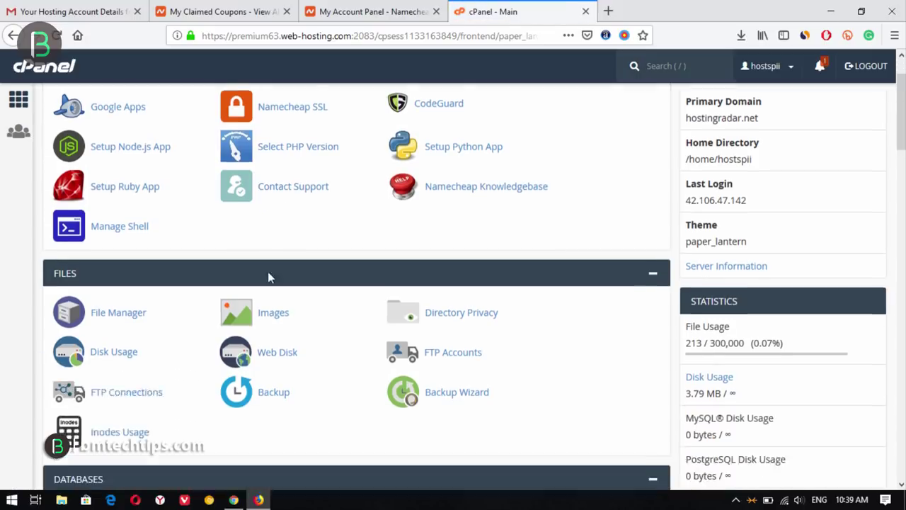
{"action": "scroll", "coordinate": [306, 385], "scroll_direction": "down", "scroll_amount": 2}
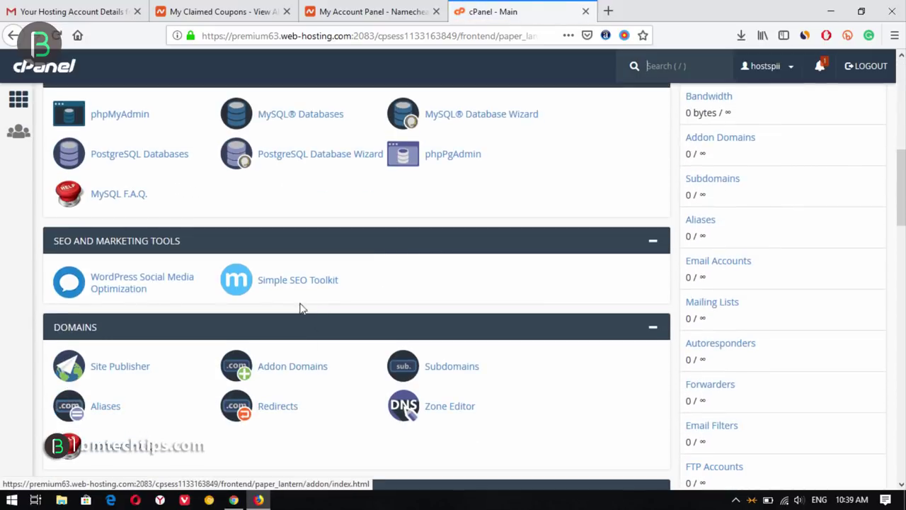
{"action": "left_click", "coordinate": [282, 366]}
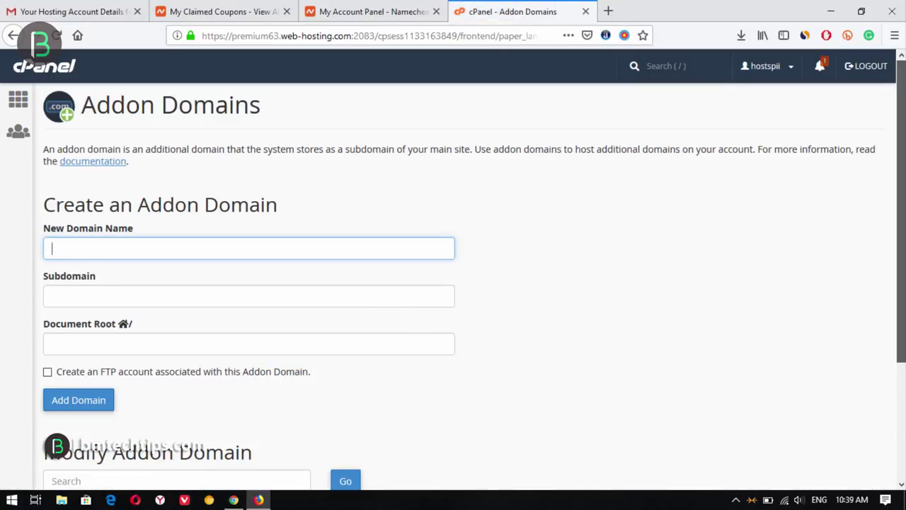
{"action": "mouse_move", "coordinate": [900, 212]}
{"action": "left_mouse_down"}
{"action": "mouse_move", "coordinate": [900, 329]}
{"action": "mouse_move", "coordinate": [900, 213]}
{"action": "left_mouse_up"}
- Return to the cPanel home dashboard and look over its statistics
{"action": "left_click", "coordinate": [13, 113]}
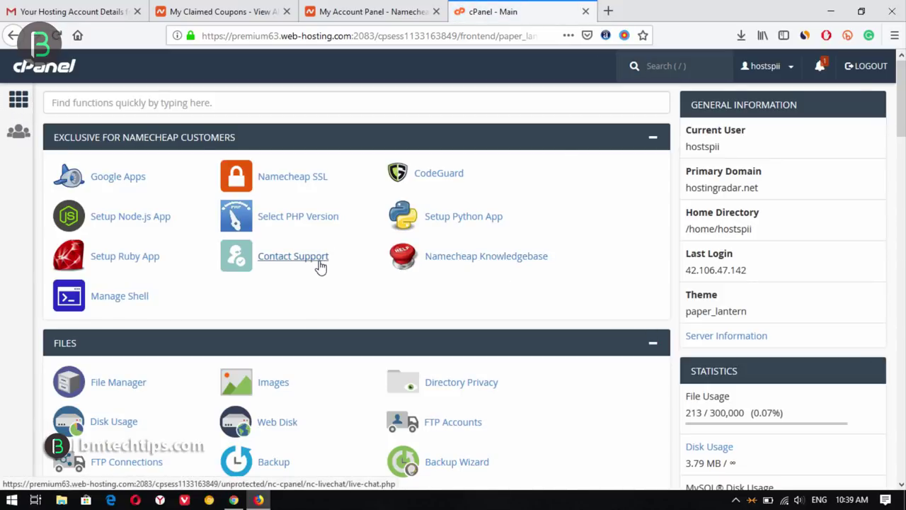
{"action": "scroll", "coordinate": [324, 266], "scroll_direction": "down", "scroll_amount": 3}
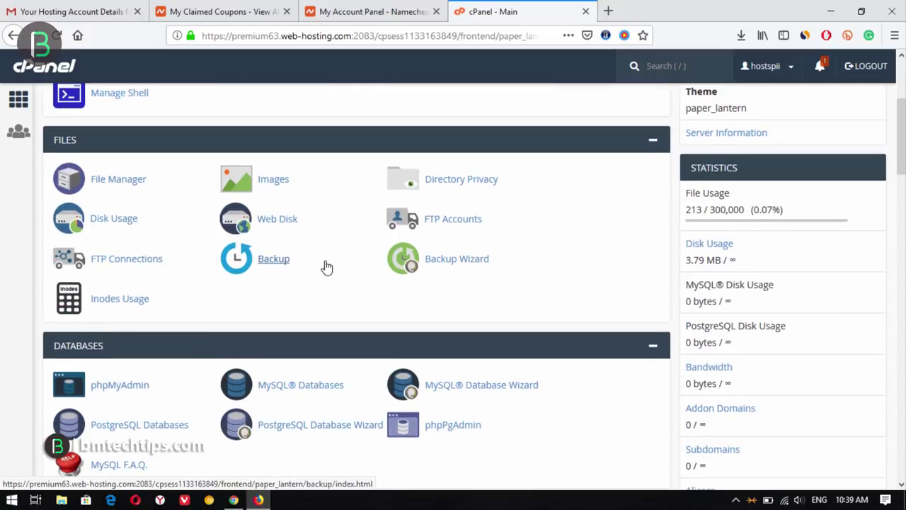
{"action": "scroll", "coordinate": [325, 266], "scroll_direction": "down", "scroll_amount": 4}
{"action": "scroll", "coordinate": [324, 263], "scroll_direction": "up", "scroll_amount": 7}
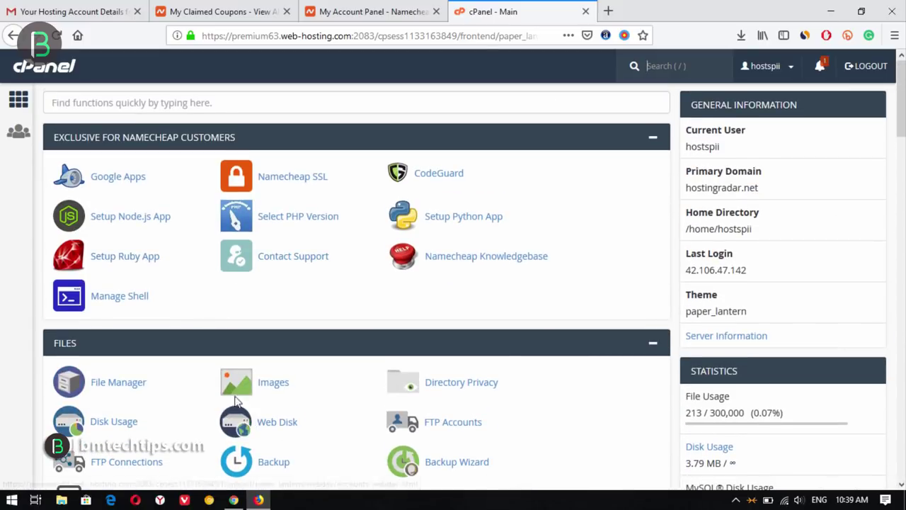
- Permanently delete everything in public_html via File Manager, skipping the trash
{"action": "left_click", "coordinate": [132, 389]}
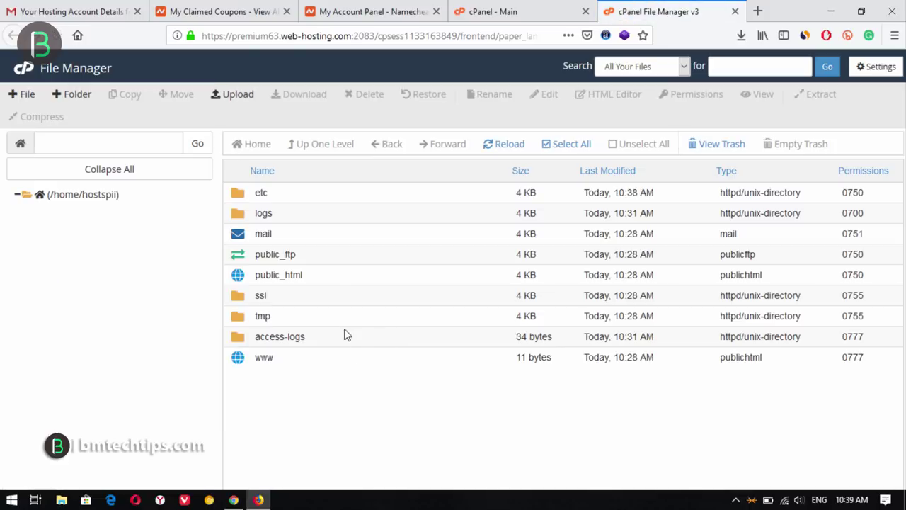
{"action": "double_click", "coordinate": [340, 281]}
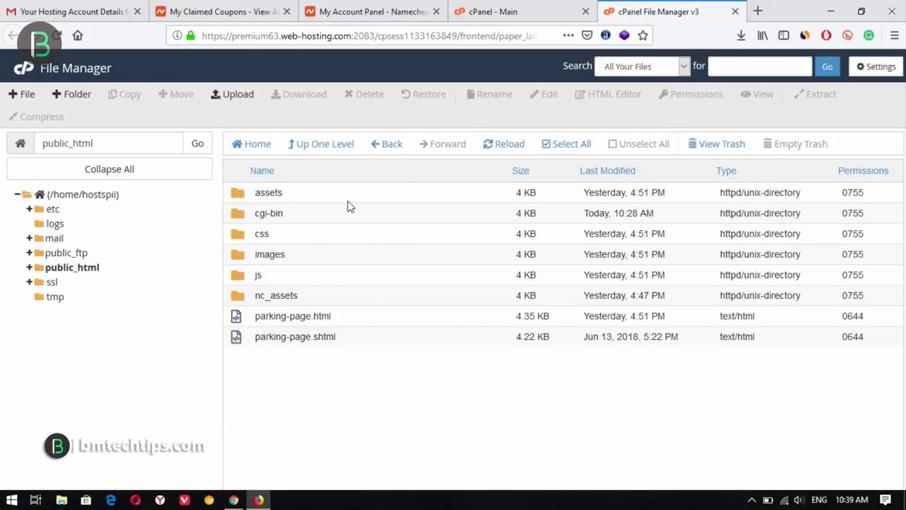
{"action": "left_click", "coordinate": [573, 143]}
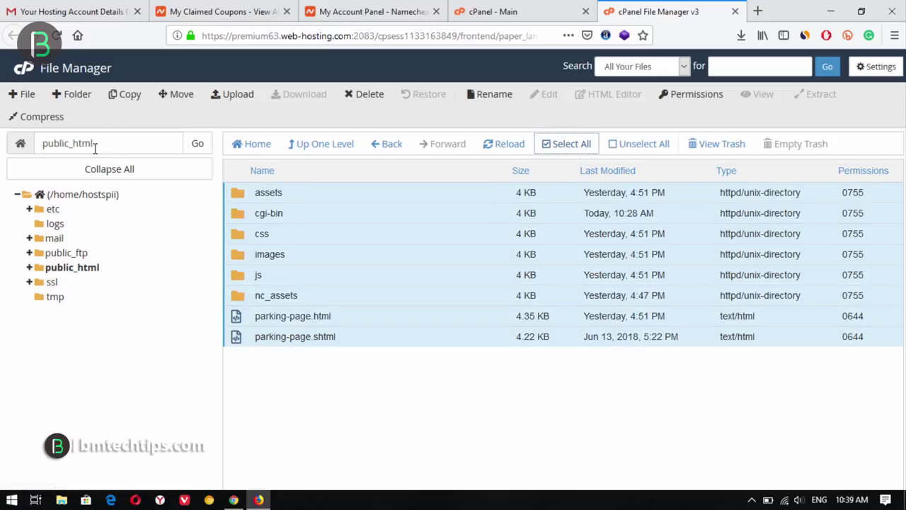
{"action": "left_click", "coordinate": [381, 97]}
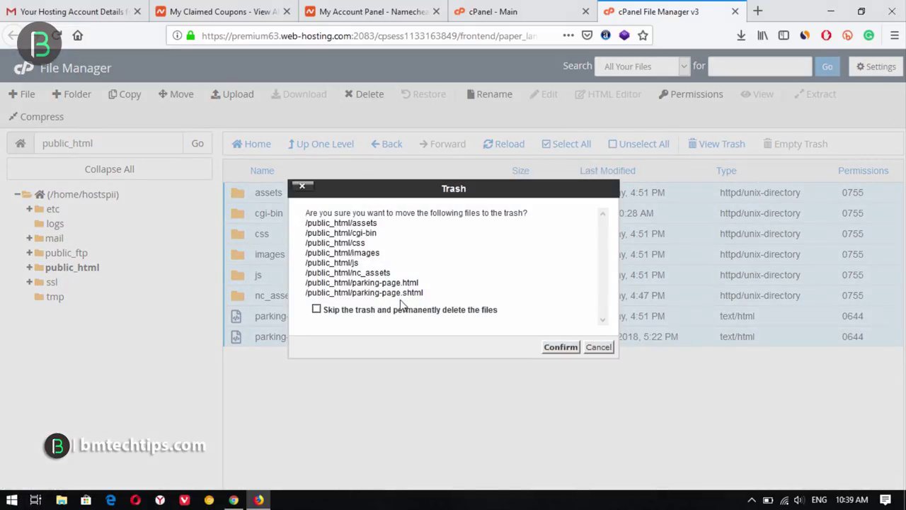
{"action": "left_click", "coordinate": [400, 309]}
{"action": "left_click", "coordinate": [561, 346]}
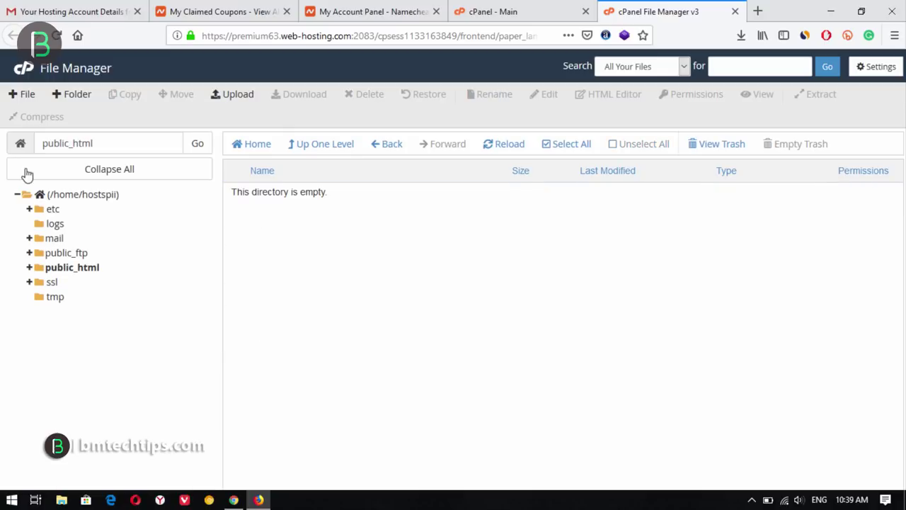
- Create a new blank file named index.htm in public_html and open it for editing
{"action": "left_click", "coordinate": [28, 98]}
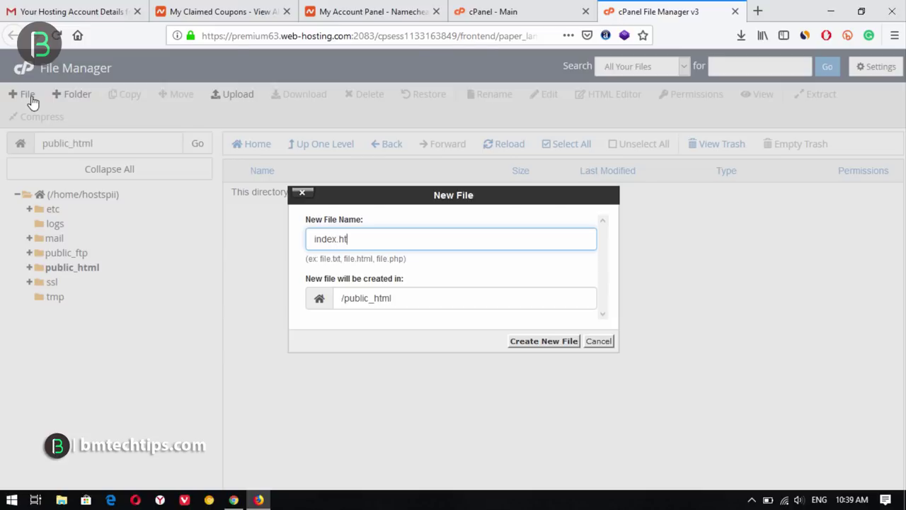
{"action": "type", "text": "index.htm"}
{"action": "key", "text": "Return"}
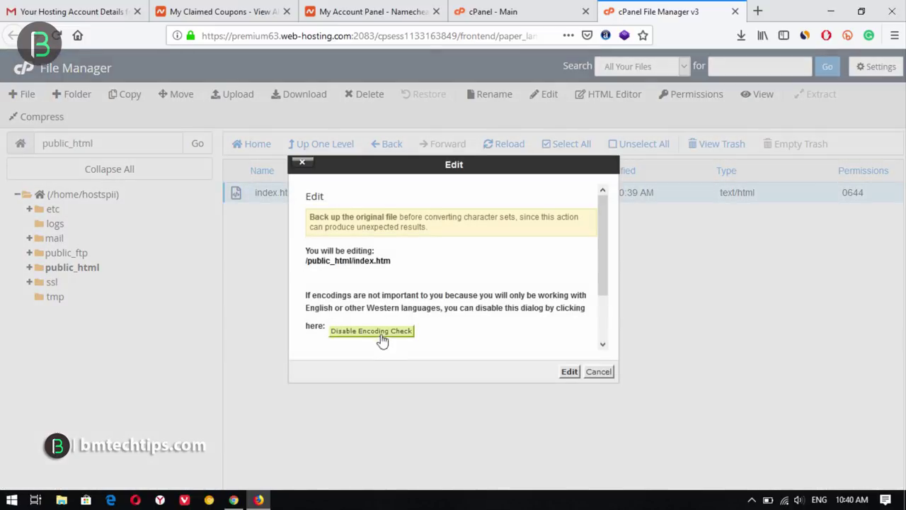
{"action": "left_click", "coordinate": [568, 372]}
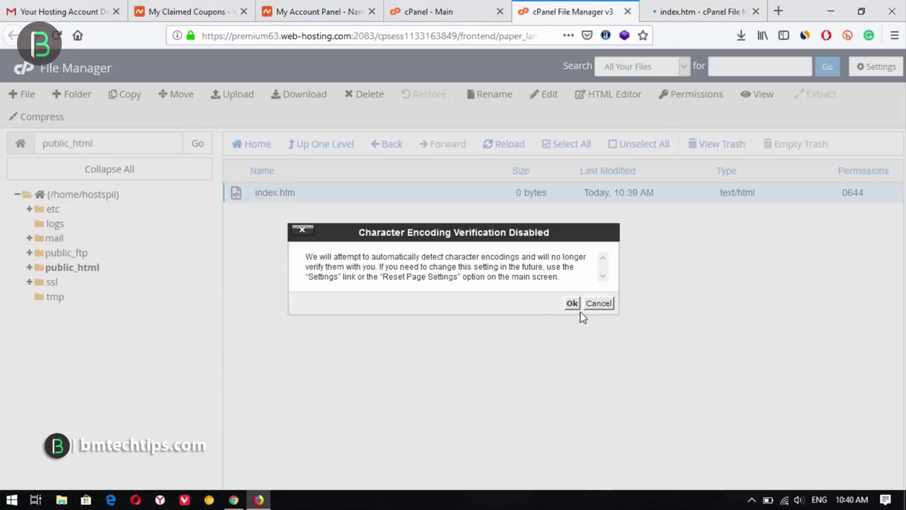
- Save 'Welcome to HR' into index.htm, close the editor, and start a fresh browser tab
{"action": "left_click", "coordinate": [574, 303]}
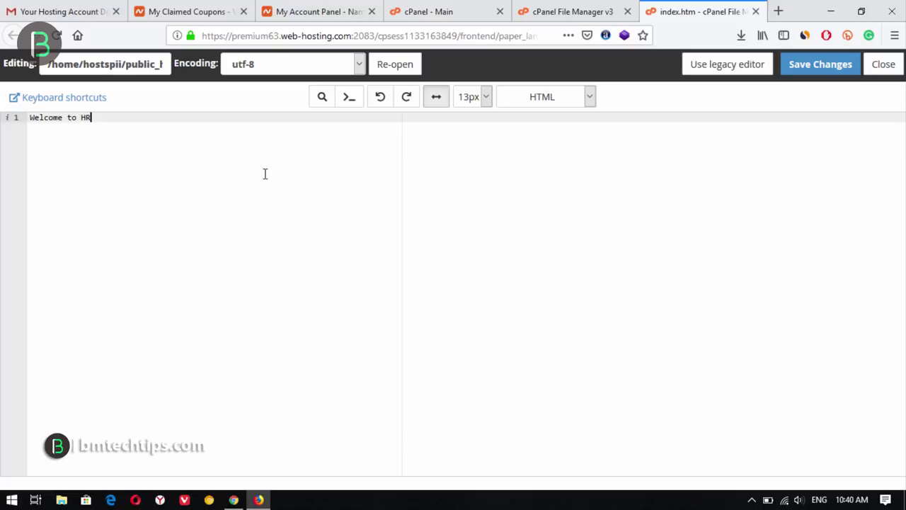
{"action": "left_click", "coordinate": [792, 75]}
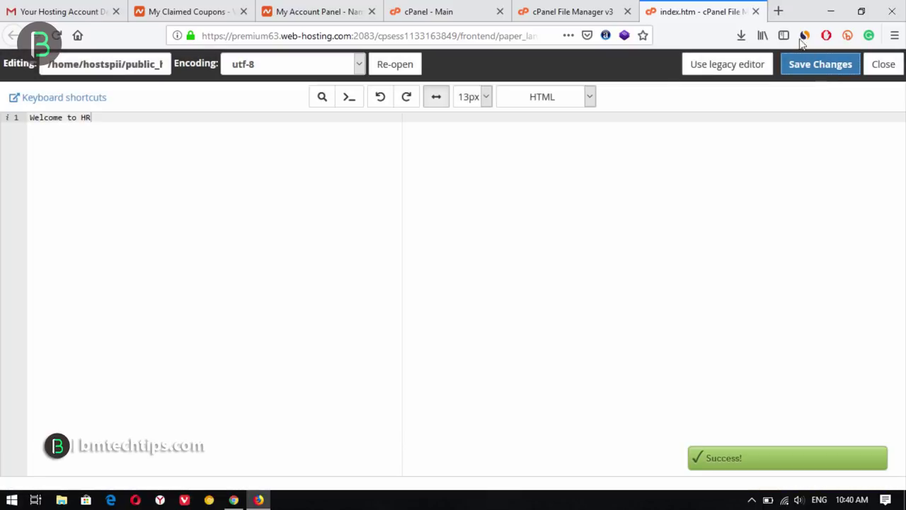
{"action": "left_click", "coordinate": [755, 11]}
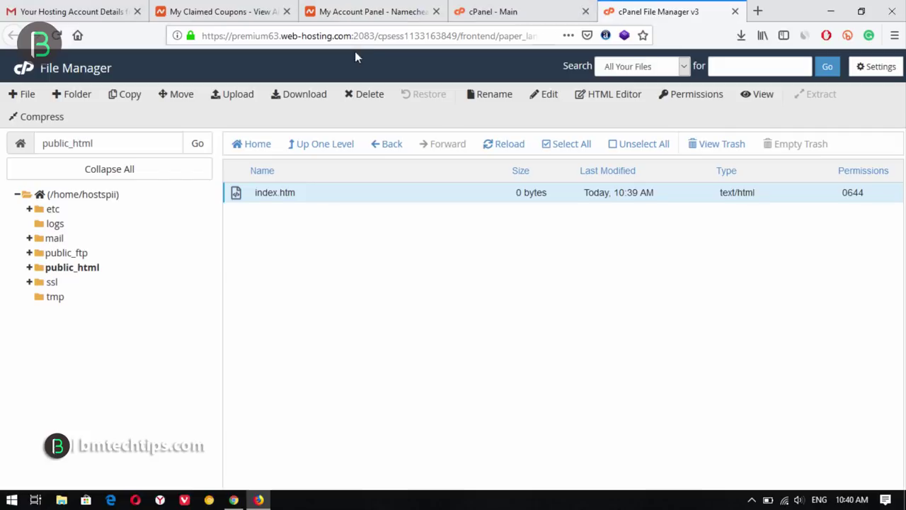
{"action": "left_click", "coordinate": [757, 11]}
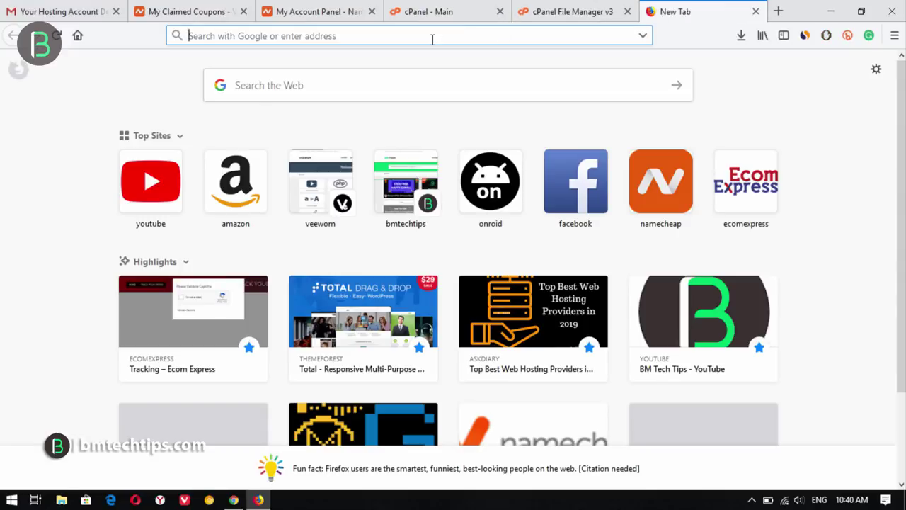
- Load hostingradar.net, check the hosting email, reload the still-parked site, then return to Namecheap
{"action": "type", "text": "hosting"}
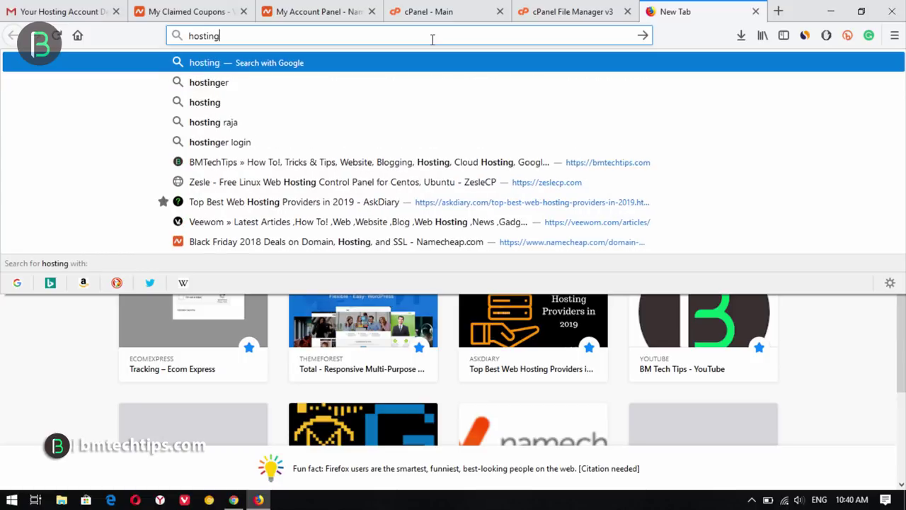
{"action": "type", "text": "radar."}
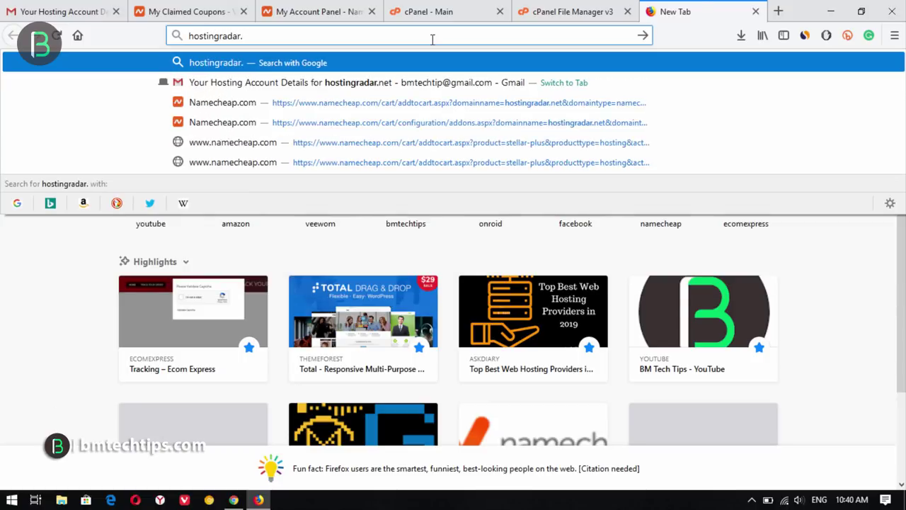
{"action": "type", "text": "net"}
{"action": "key", "text": "Return"}
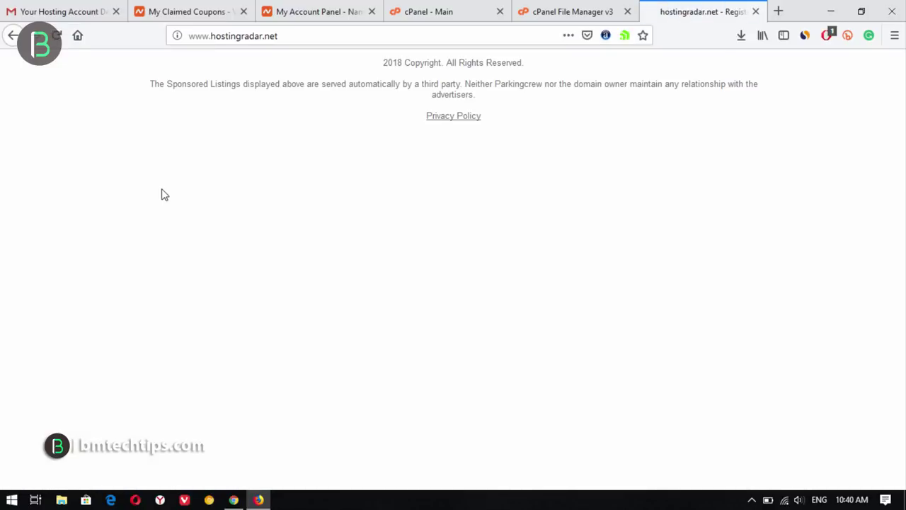
{"action": "left_click", "coordinate": [67, 10]}
{"action": "left_click", "coordinate": [620, 314]}
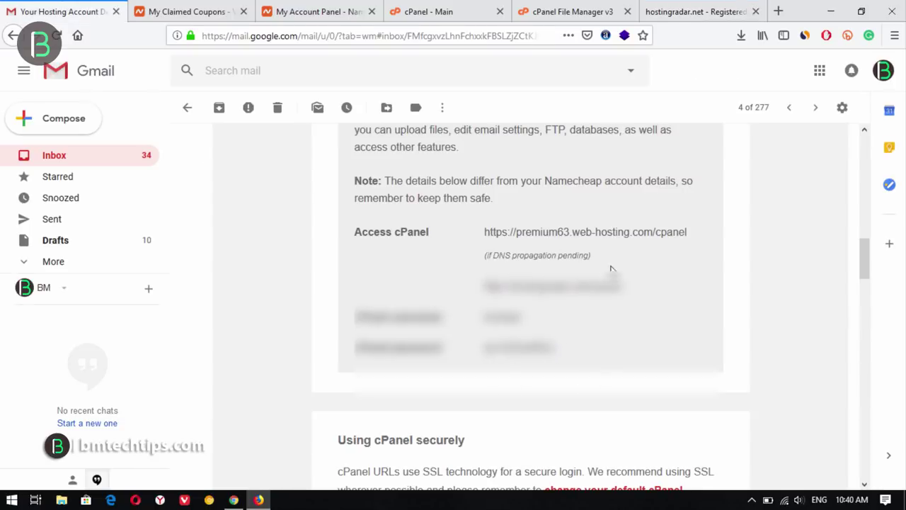
{"action": "left_click", "coordinate": [707, 12]}
{"action": "left_click", "coordinate": [56, 37]}
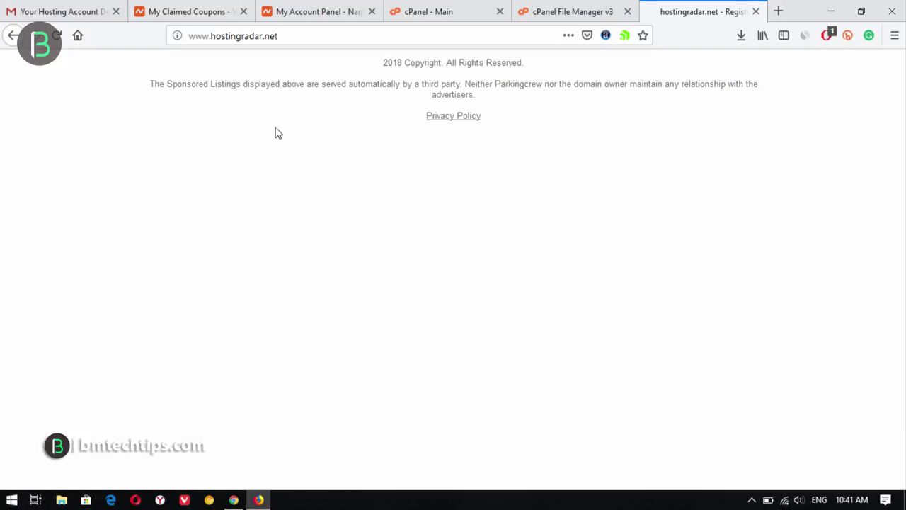
{"action": "left_click", "coordinate": [312, 11]}
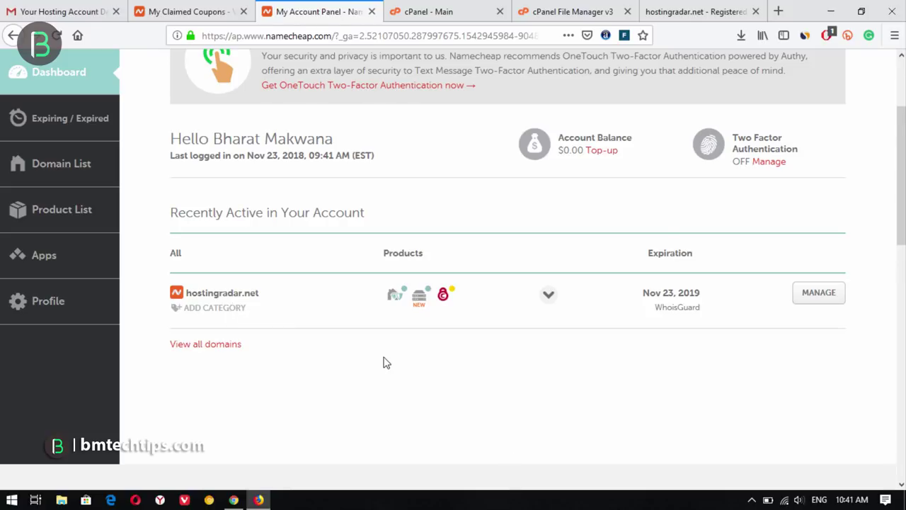
- Review hostingradar.net's domain, WhoisGuard, PremiumDNS and Stellar Plus products, then revisit its parked page
{"action": "scroll", "coordinate": [494, 368], "scroll_direction": "down", "scroll_amount": 2}
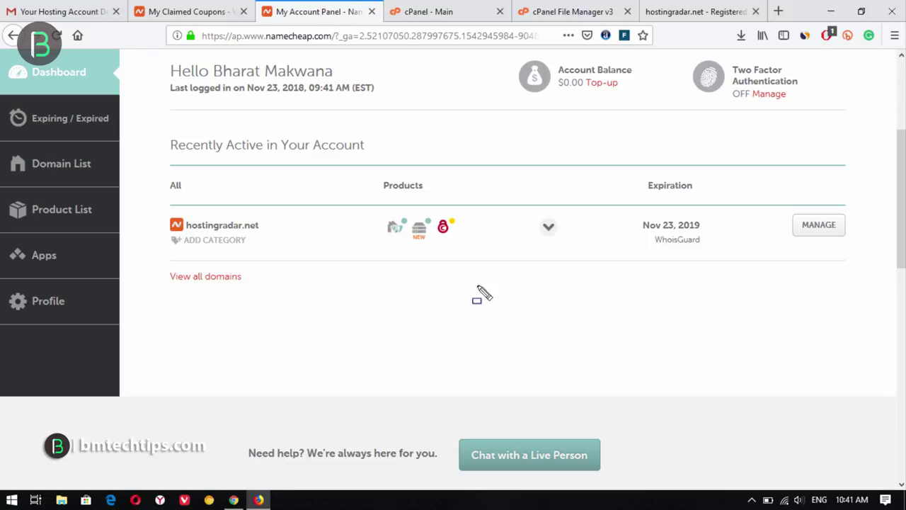
{"action": "mouse_move", "coordinate": [514, 208]}
{"action": "left_mouse_down"}
{"action": "mouse_move", "coordinate": [568, 227]}
{"action": "mouse_move", "coordinate": [579, 256]}
{"action": "left_mouse_up"}
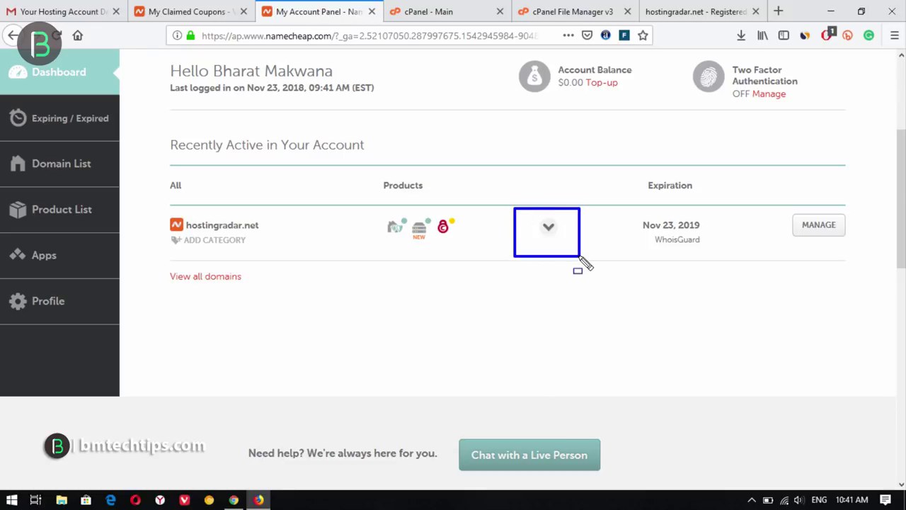
{"action": "left_click", "coordinate": [546, 230]}
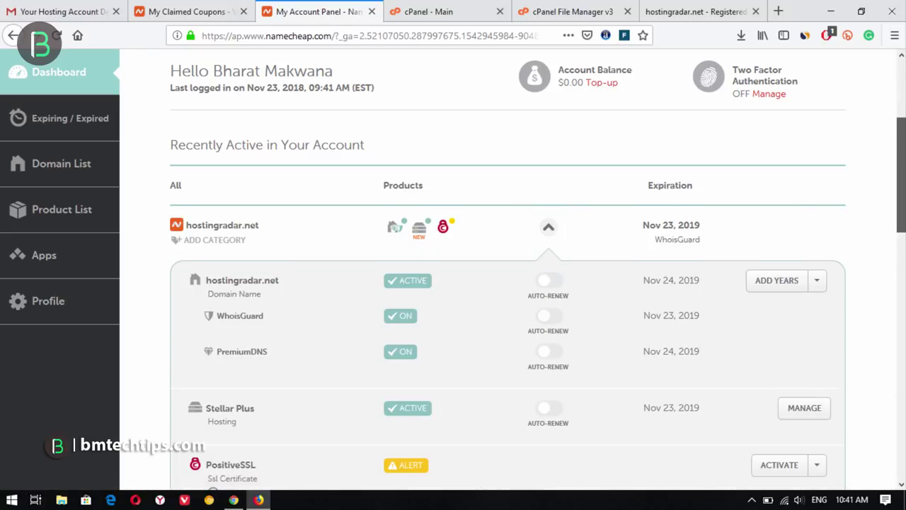
{"action": "scroll", "coordinate": [496, 283], "scroll_direction": "down", "scroll_amount": 2}
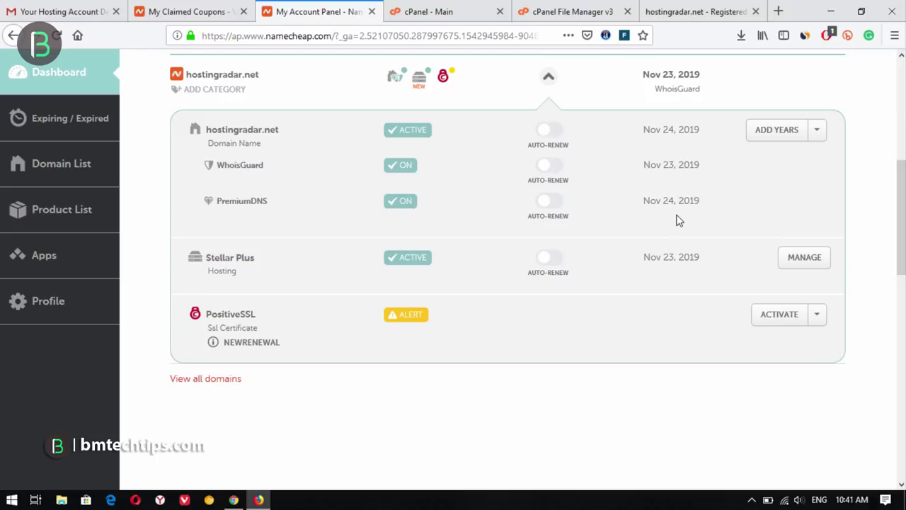
{"action": "left_click_drag", "start_coordinate": [273, 203], "coordinate": [209, 202]}
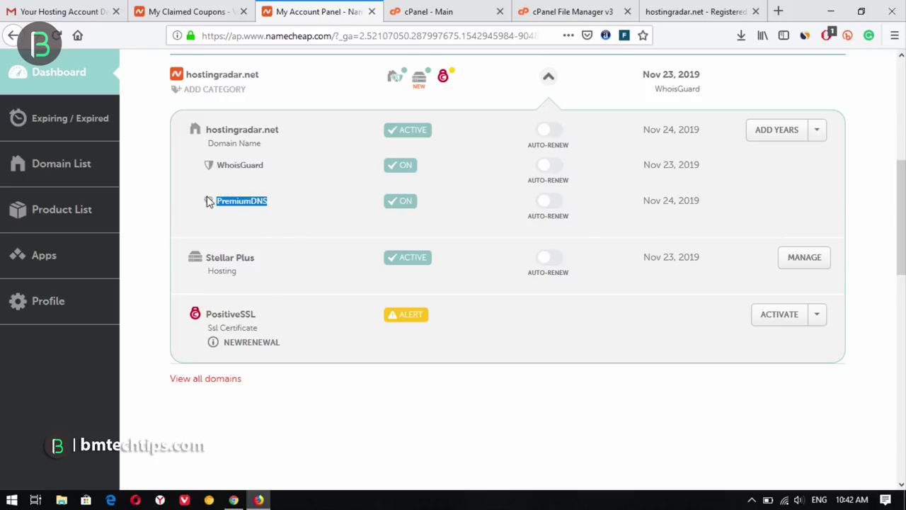
{"action": "left_click", "coordinate": [297, 223]}
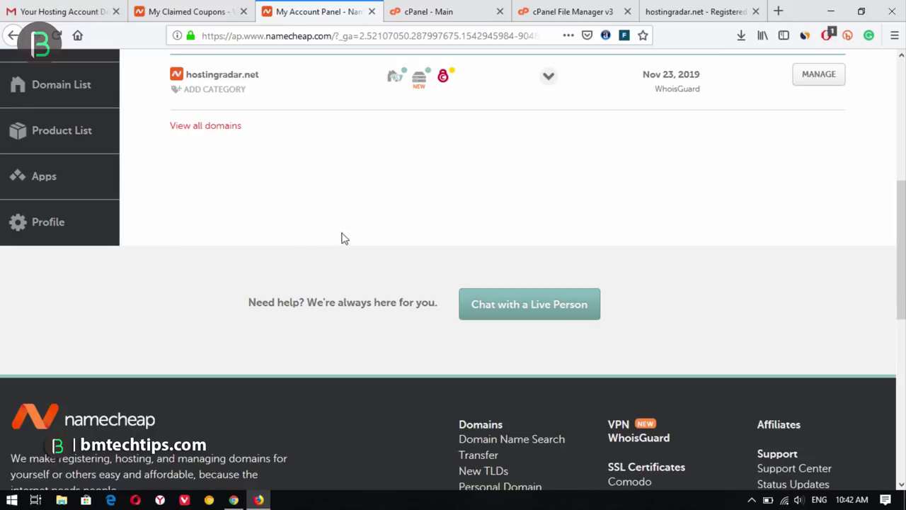
{"action": "scroll", "coordinate": [342, 251], "scroll_direction": "up", "scroll_amount": 3}
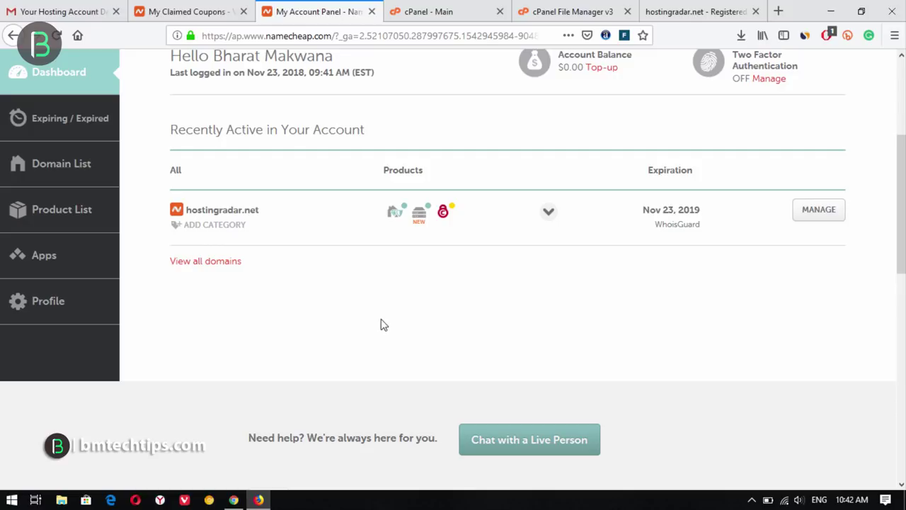
{"action": "scroll", "coordinate": [386, 346], "scroll_direction": "up", "scroll_amount": 4}
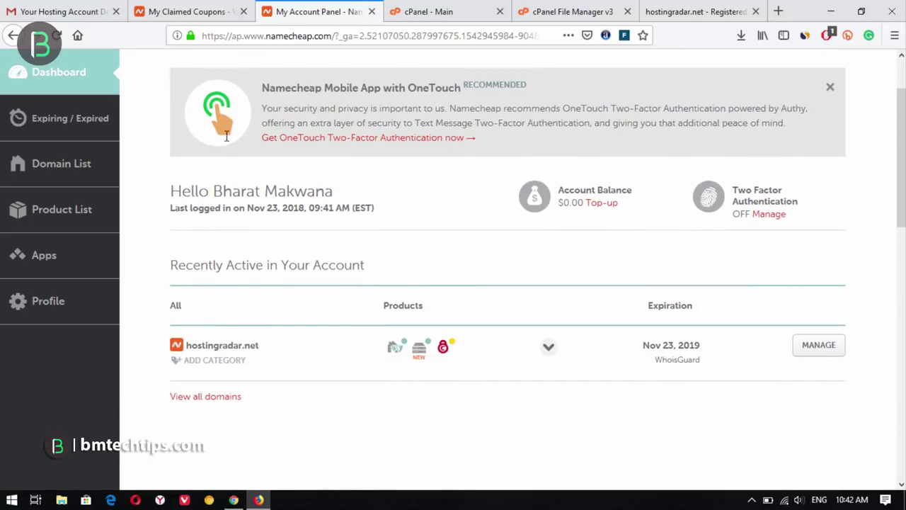
{"action": "left_click", "coordinate": [654, 10]}
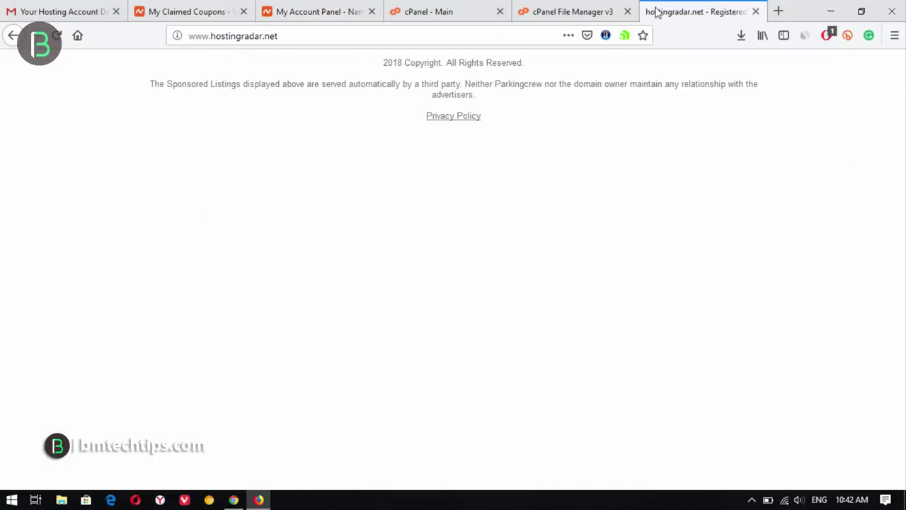
- Reload hostingradar.net and load its address again in a new private window
{"action": "left_click", "coordinate": [58, 35]}
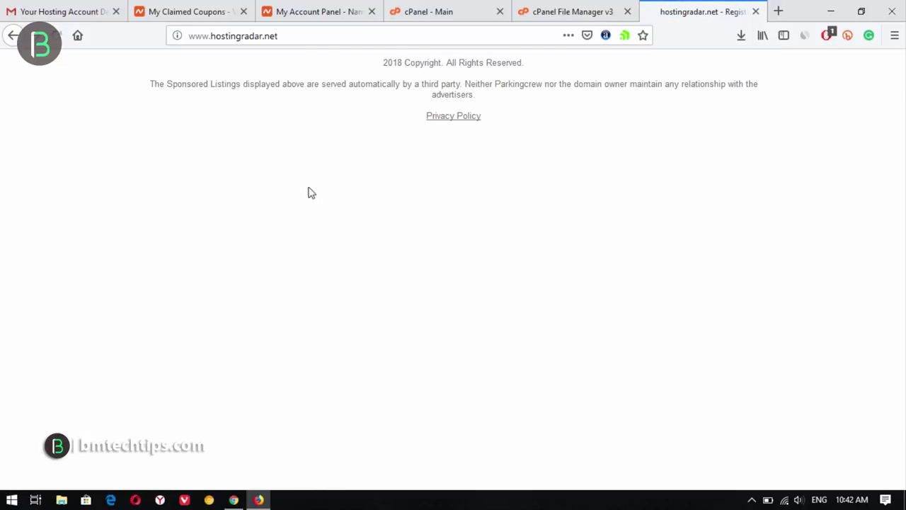
{"action": "left_click", "coordinate": [301, 37]}
{"action": "key", "text": "ctrl+c"}
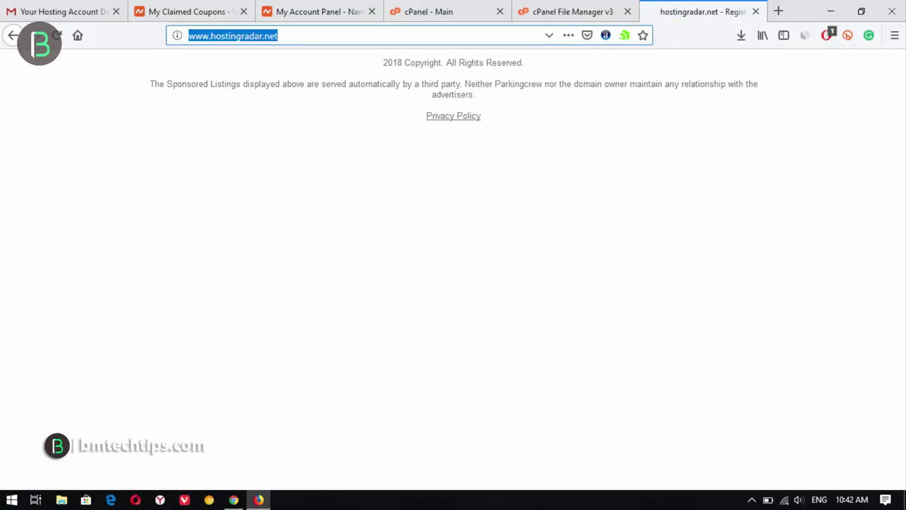
{"action": "left_click", "coordinate": [893, 36]}
{"action": "left_click", "coordinate": [796, 123]}
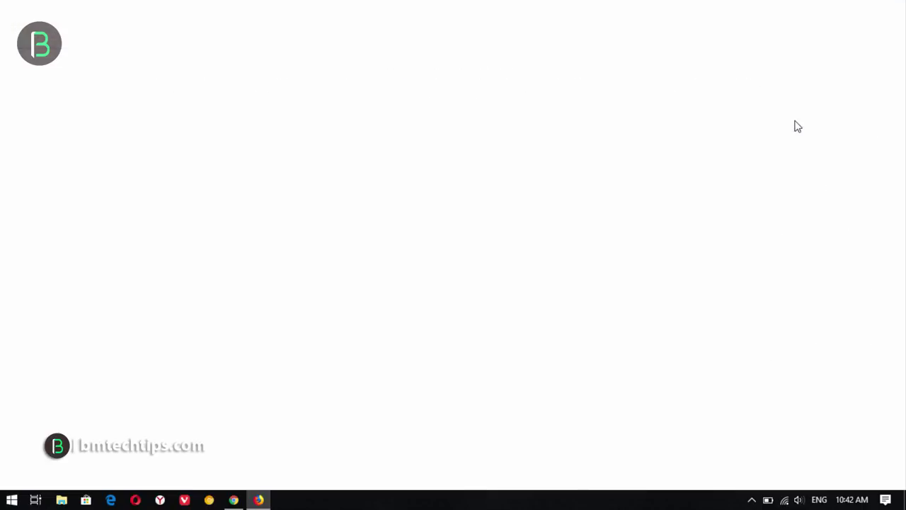
{"action": "key", "text": "ctrl+v"}
{"action": "key", "text": "Return"}
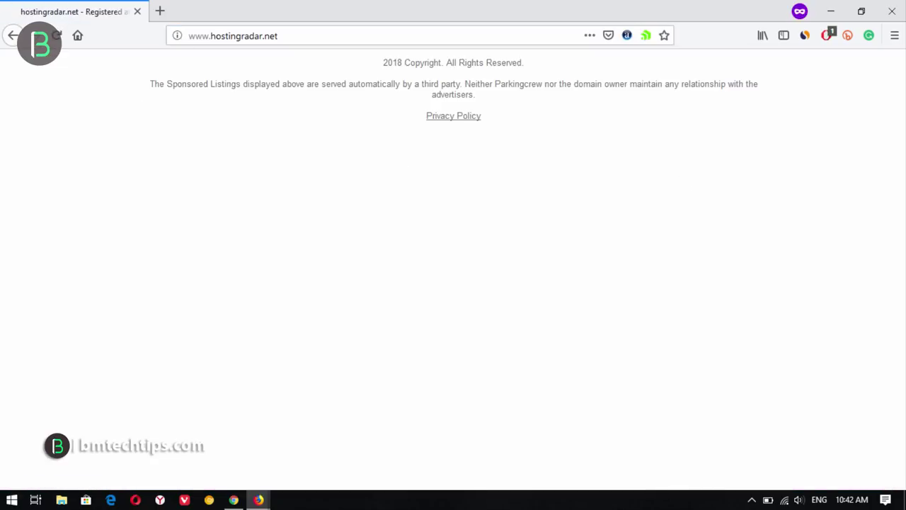
- Close the private window and the hostingradar.net tab
{"action": "left_click", "coordinate": [902, 6]}
{"action": "left_click", "coordinate": [472, 222]}
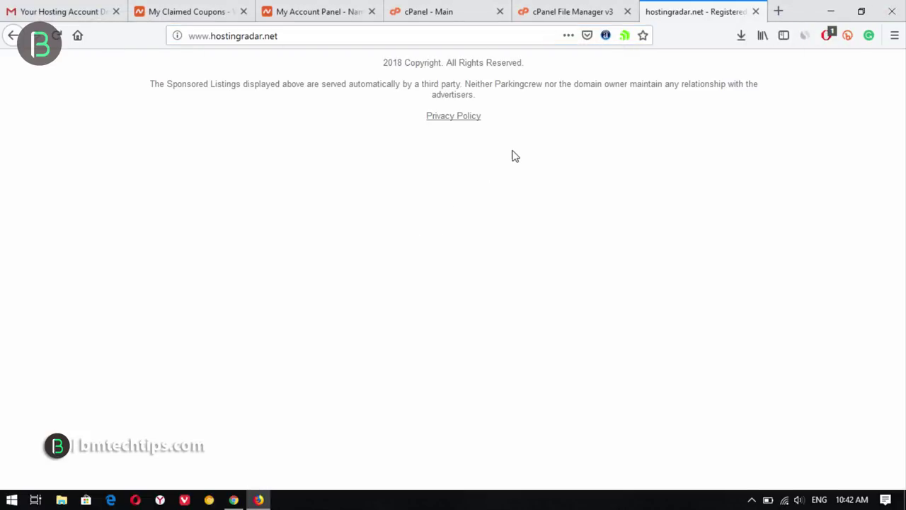
{"action": "left_click", "coordinate": [755, 11]}
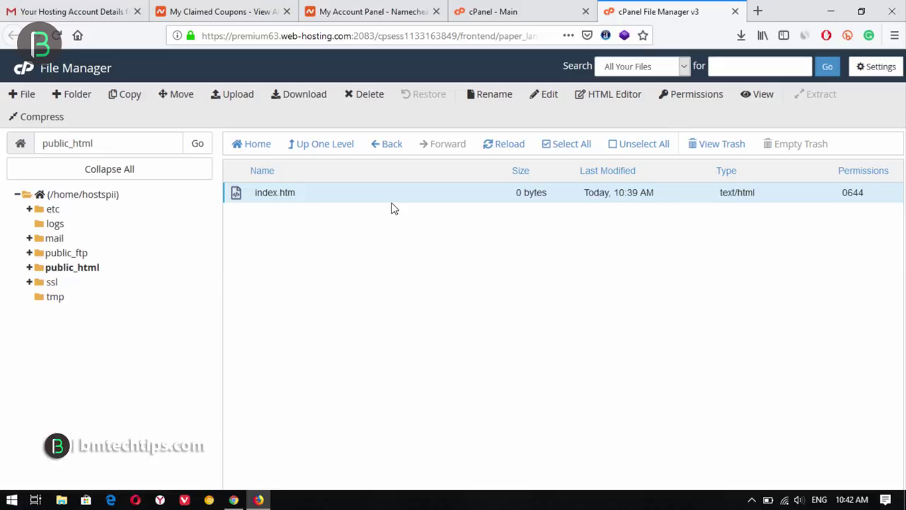
- Glance at the cPanel main page, File Manager, and Namecheap dashboard tabs
{"action": "left_click", "coordinate": [522, 9]}
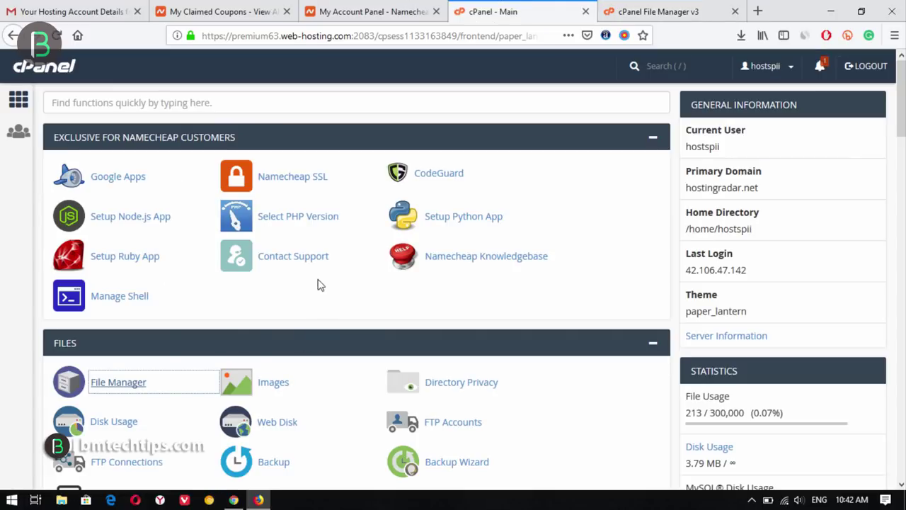
{"action": "left_click", "coordinate": [711, 8]}
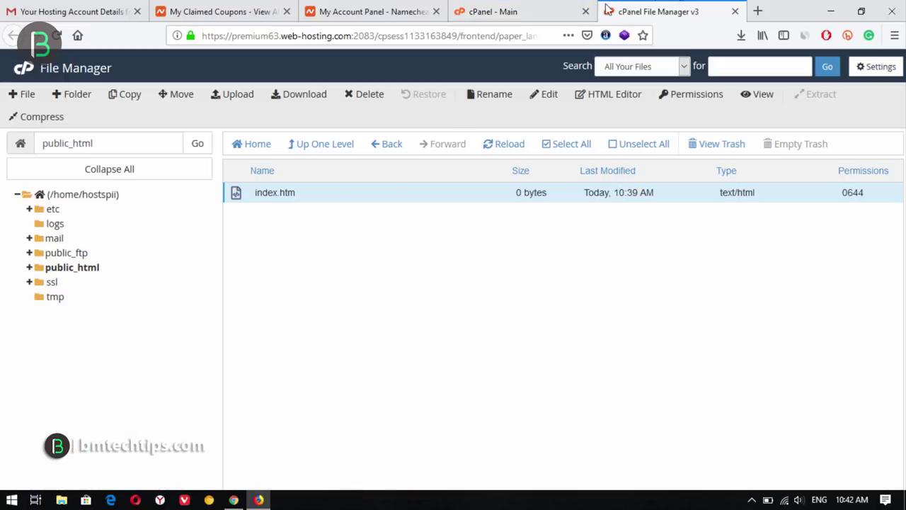
{"action": "key", "text": "ctrl+Page_Up"}
{"action": "key", "text": "ctrl+Page_Up"}
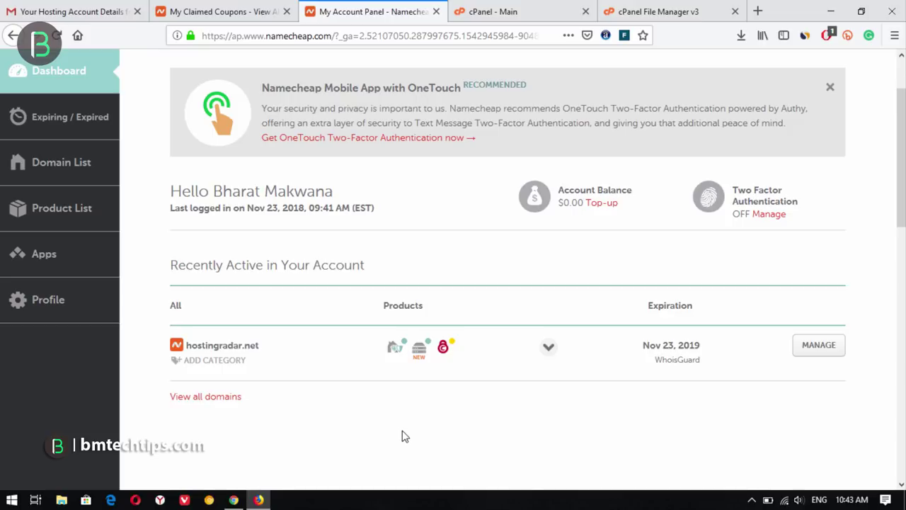
{"action": "scroll", "coordinate": [414, 419], "scroll_direction": "up", "scroll_amount": 2}
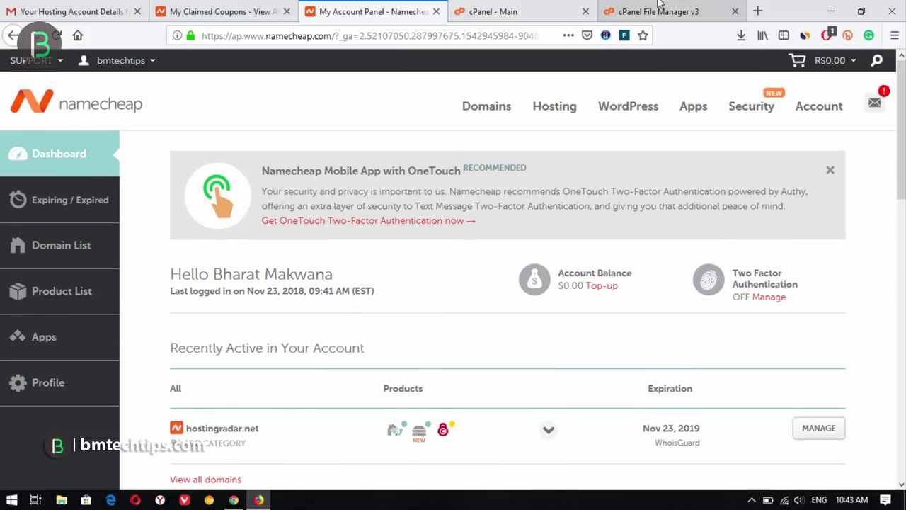
- Load the pasted hostingradar.net address in a new tab
{"action": "left_click", "coordinate": [755, 9]}
{"action": "key", "text": "ctrl+v"}
{"action": "key", "text": "Return"}
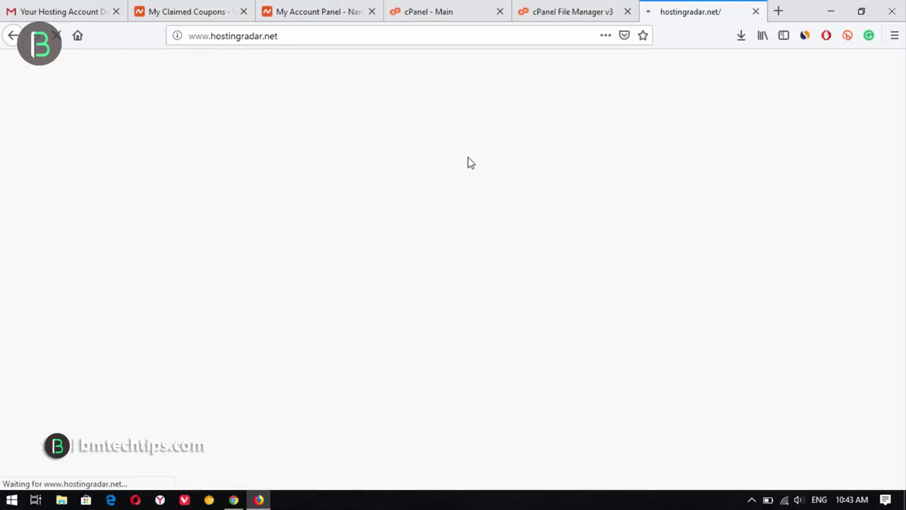